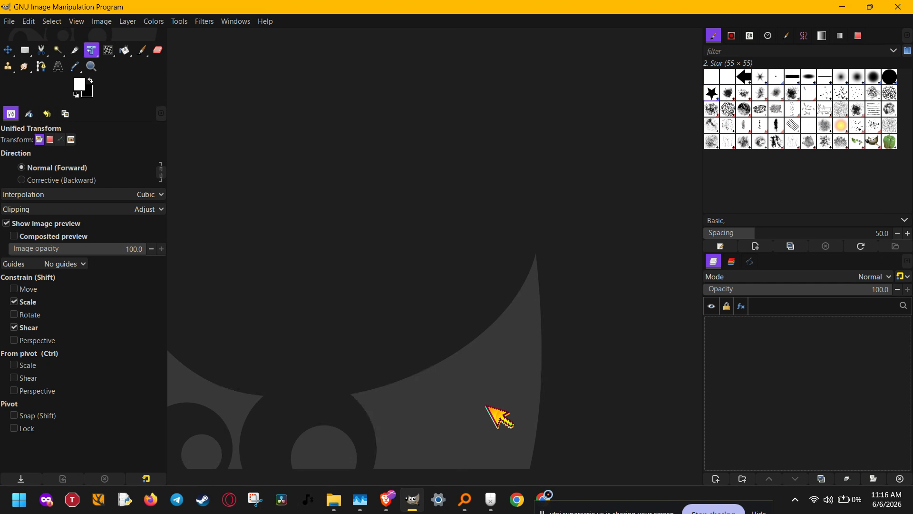
- Create a new image 1920 px wide and 1080 px high
left_click(9, 21)
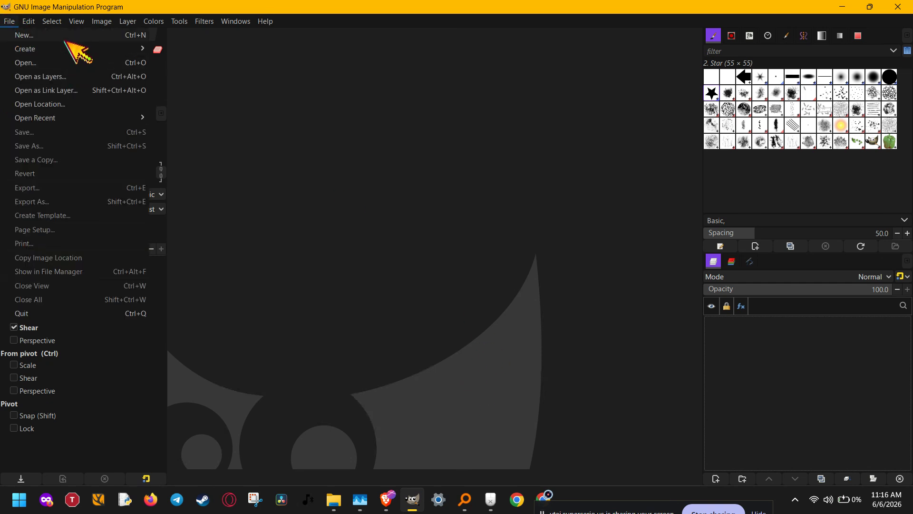
left_click(66, 36)
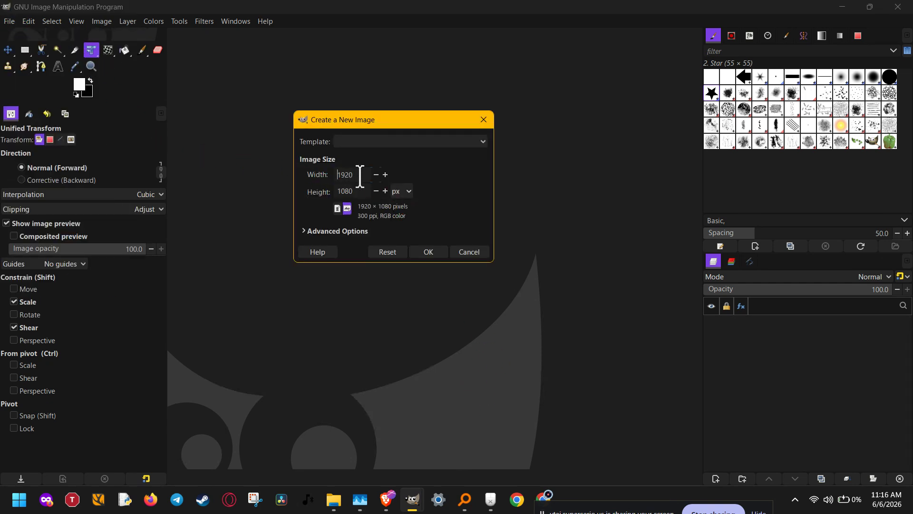
left_click(360, 176)
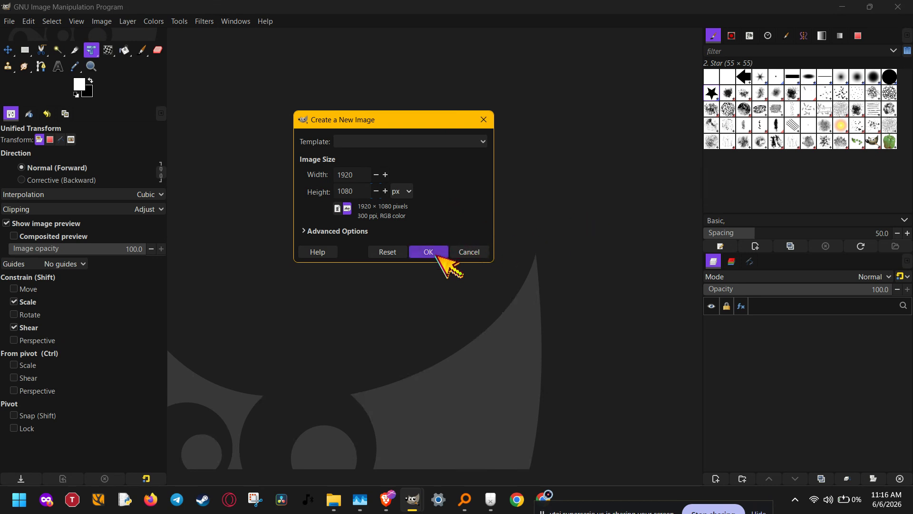
left_click(438, 256)
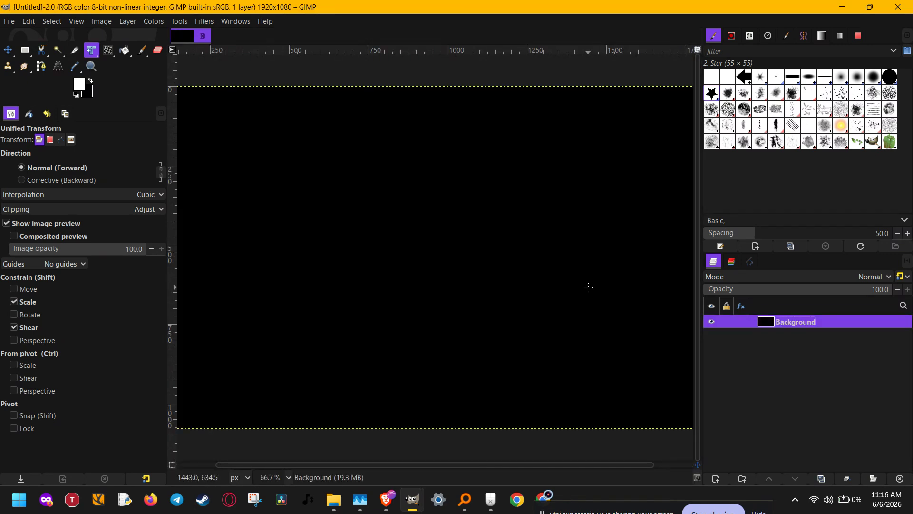
- Swap the foreground and background colors and fill the Background layer with white
key("x")
left_click_drag(90, 94, 338, 186)
key("shift+ctrl+j")
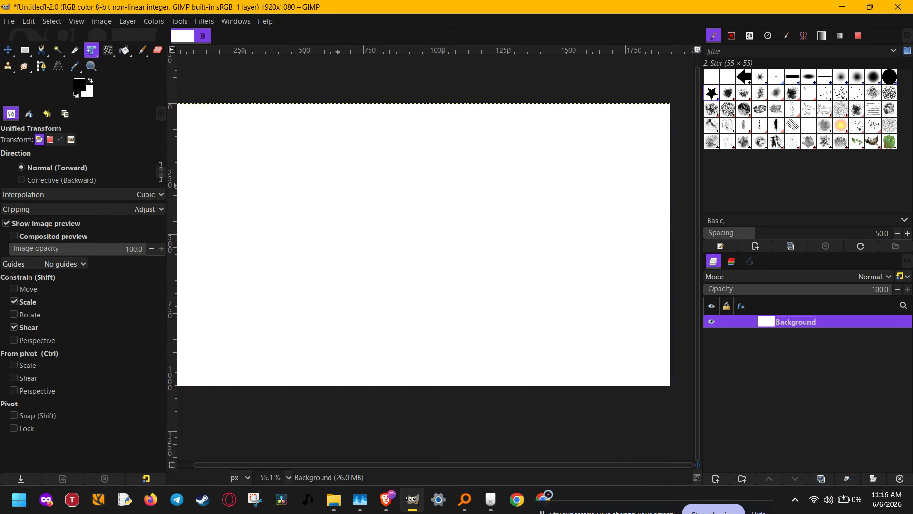
scroll(337, 185, "down", 1)
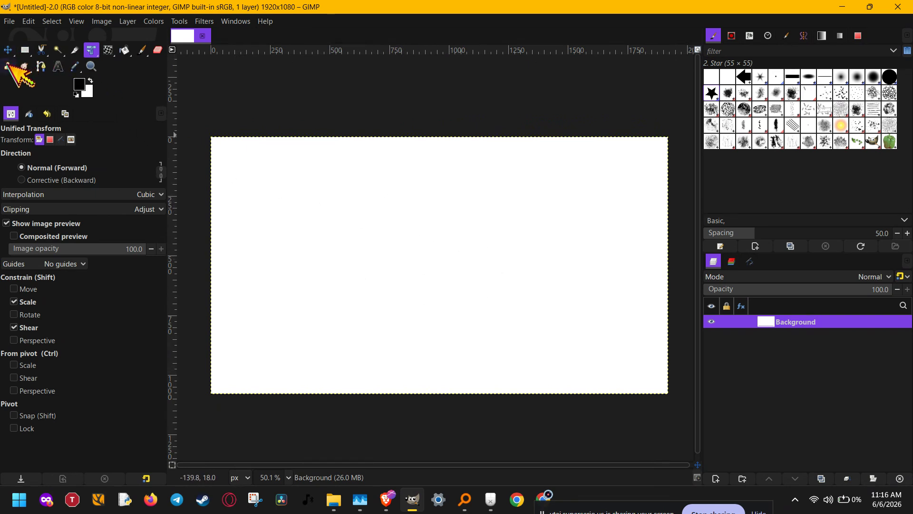
- Show the Tool Options, Brushes and Layers dockable dialogs
left_click(238, 22)
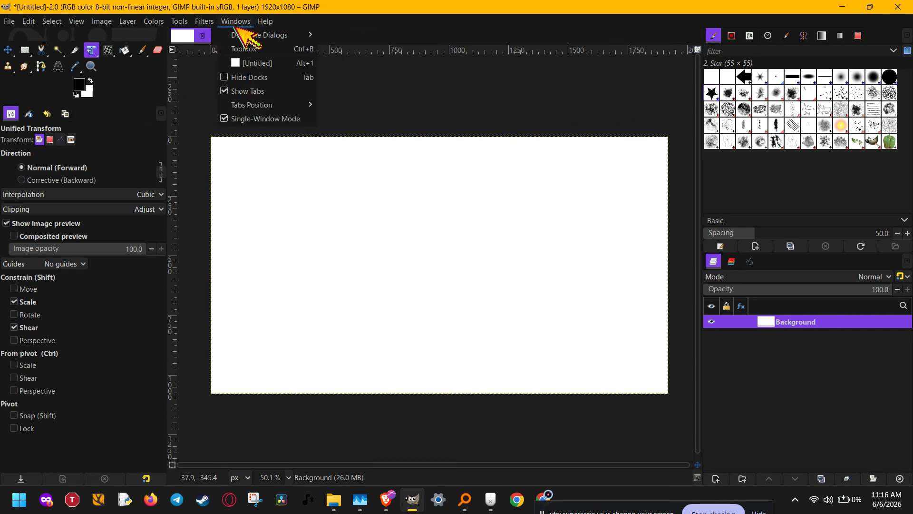
mouse_move(286, 34)
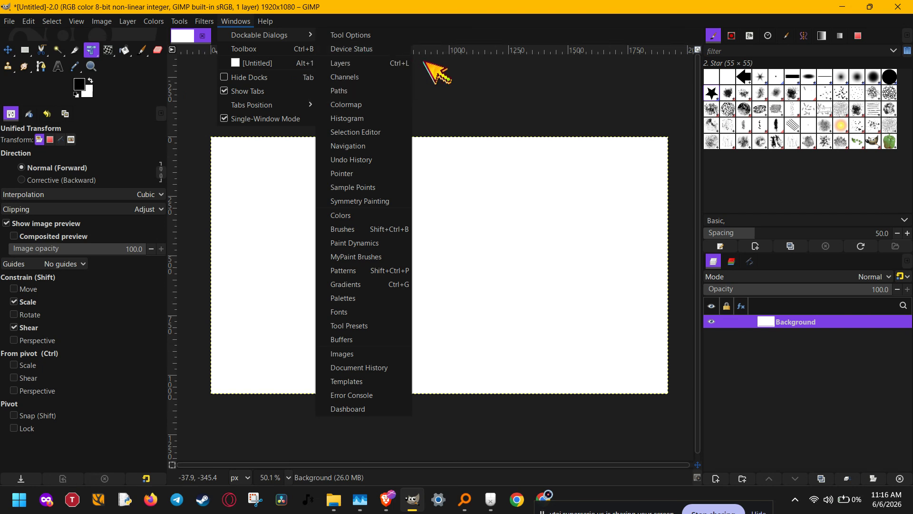
left_click(343, 37)
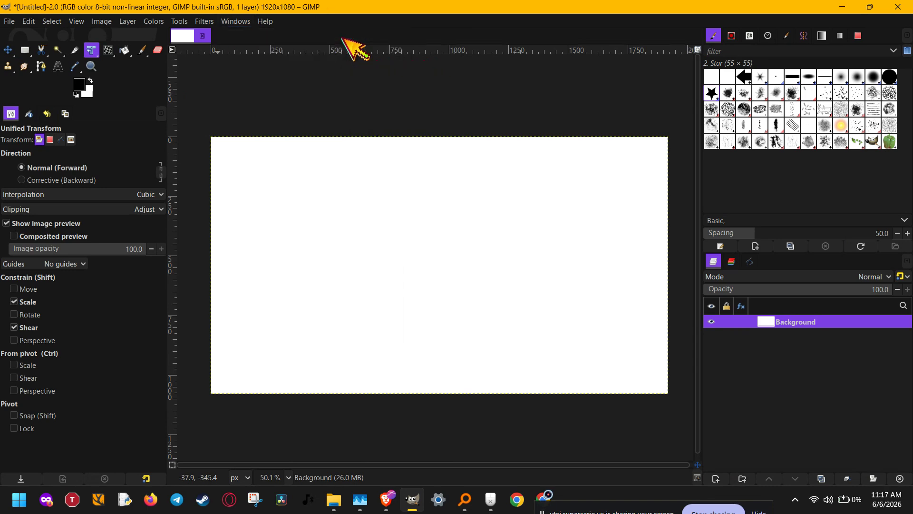
left_click(230, 23)
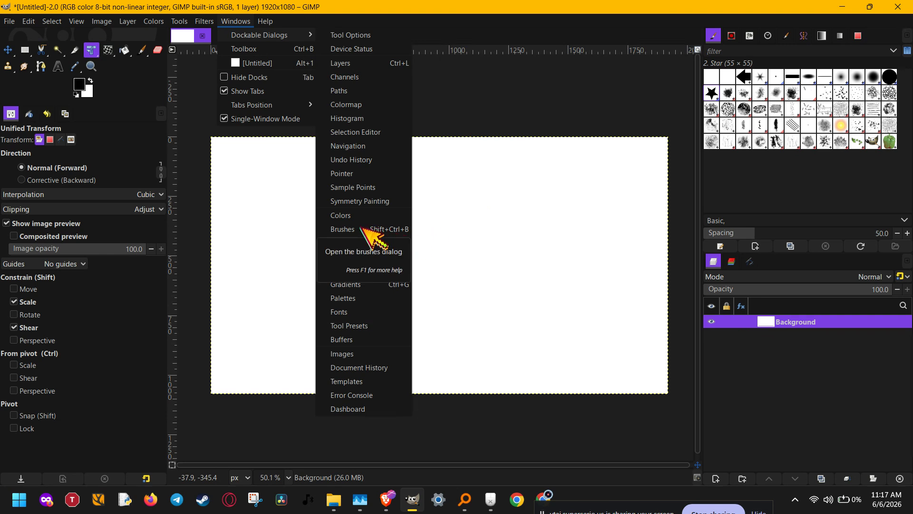
left_click(362, 229)
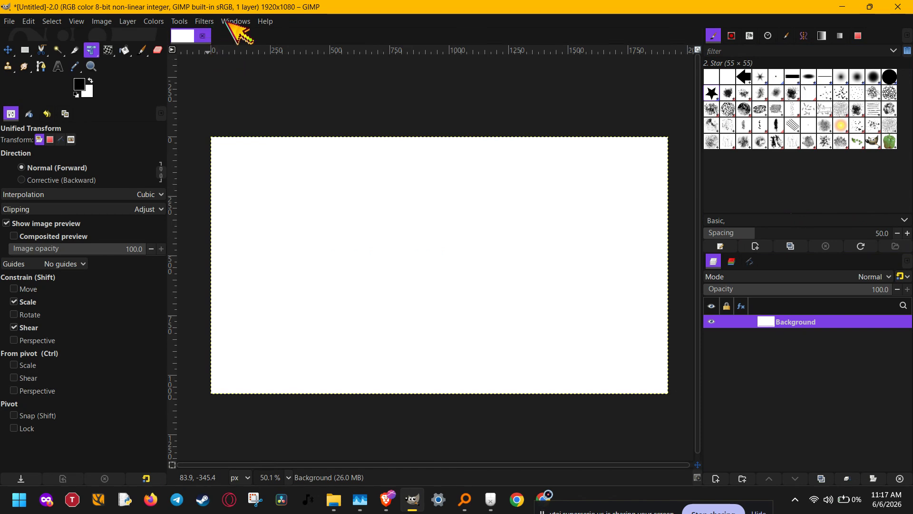
left_click(234, 21)
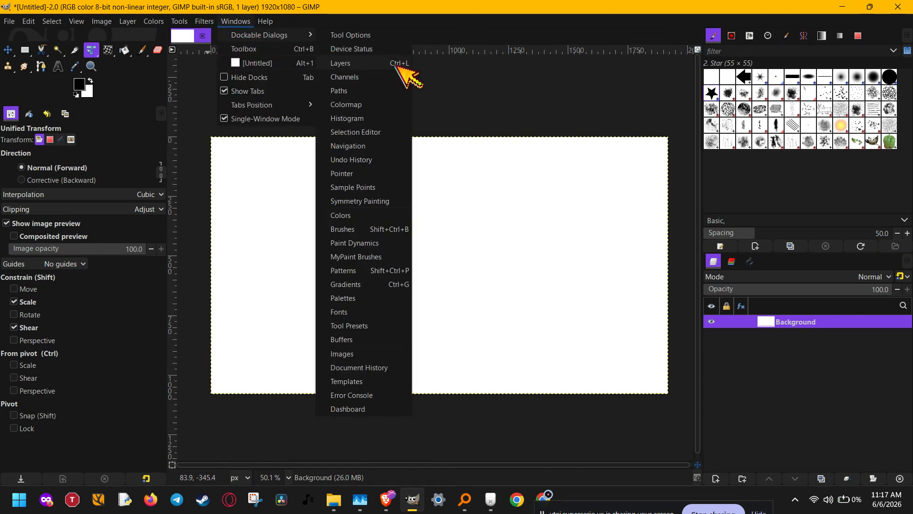
left_click(396, 65)
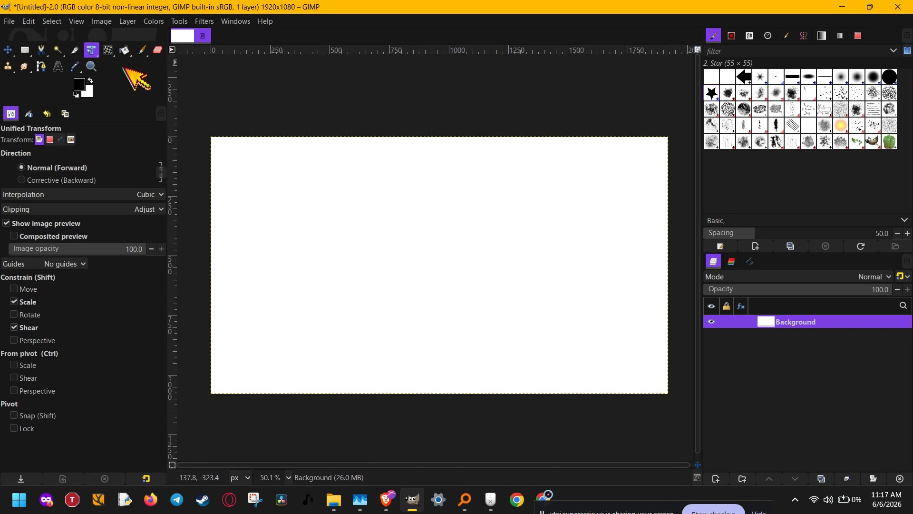
- Set the foreground color to pure red, ff0000
left_click(79, 85)
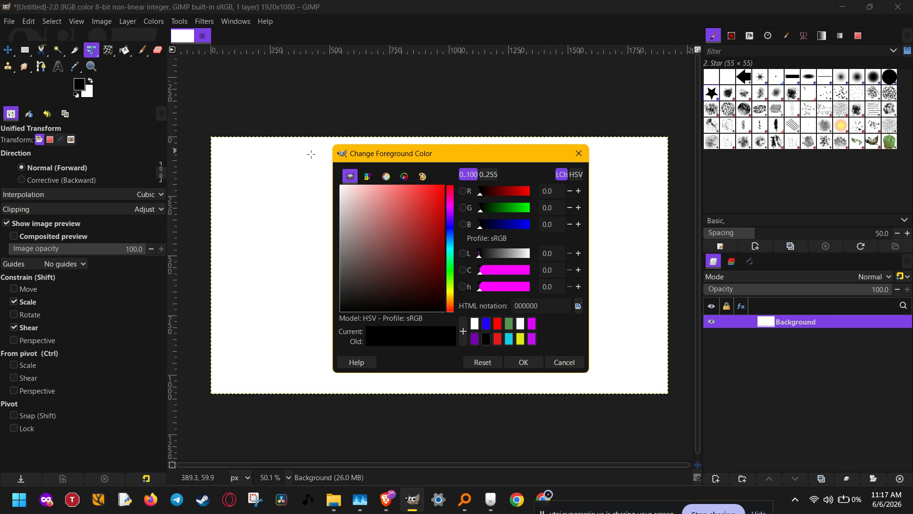
left_click_drag(430, 206, 498, 157)
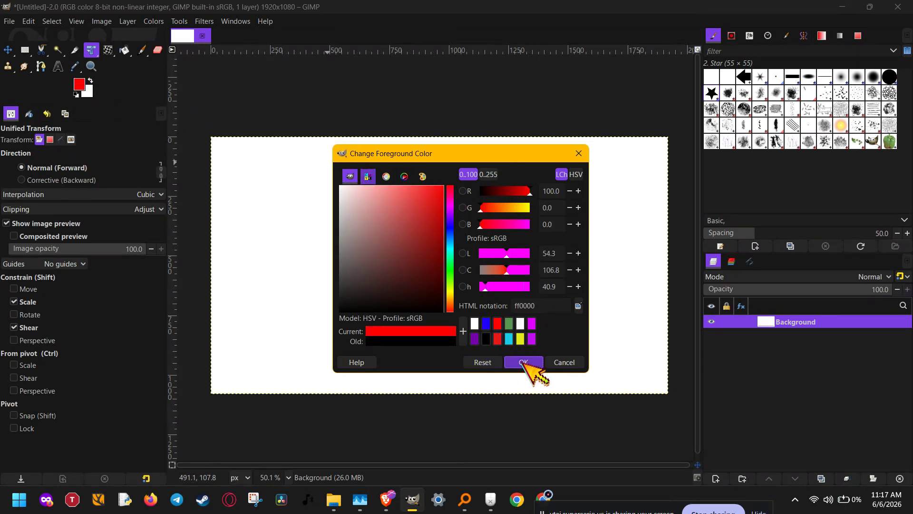
left_click(524, 362)
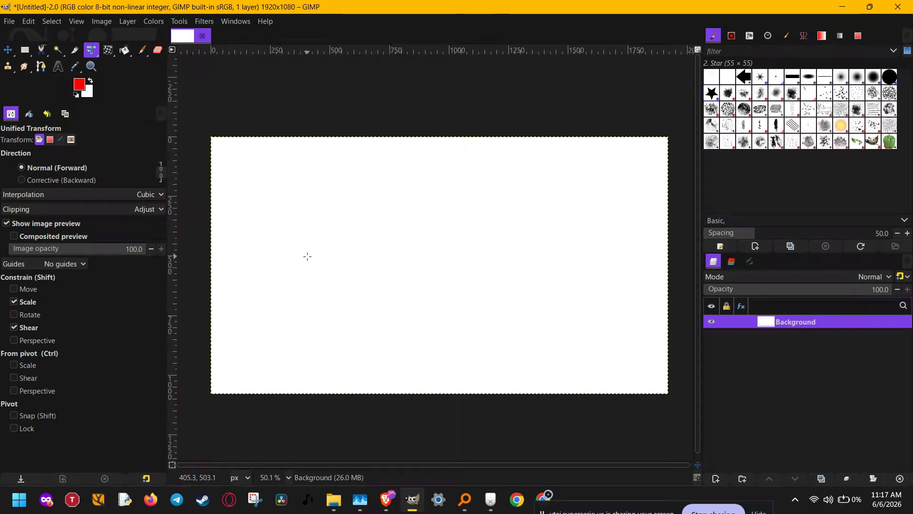
- Paint a closed, elongated red outline across the canvas with the Paintbrush, using the Tango Arrow brush at size 73
key("p")
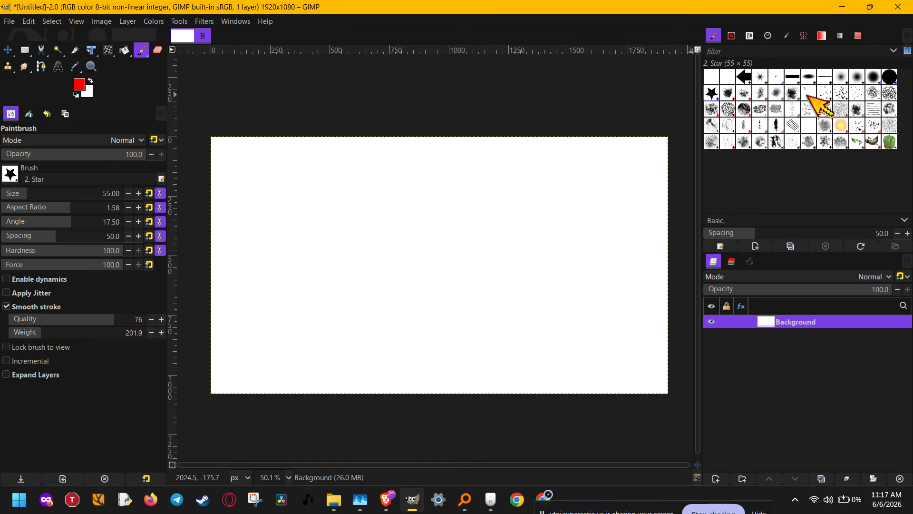
left_click(745, 78)
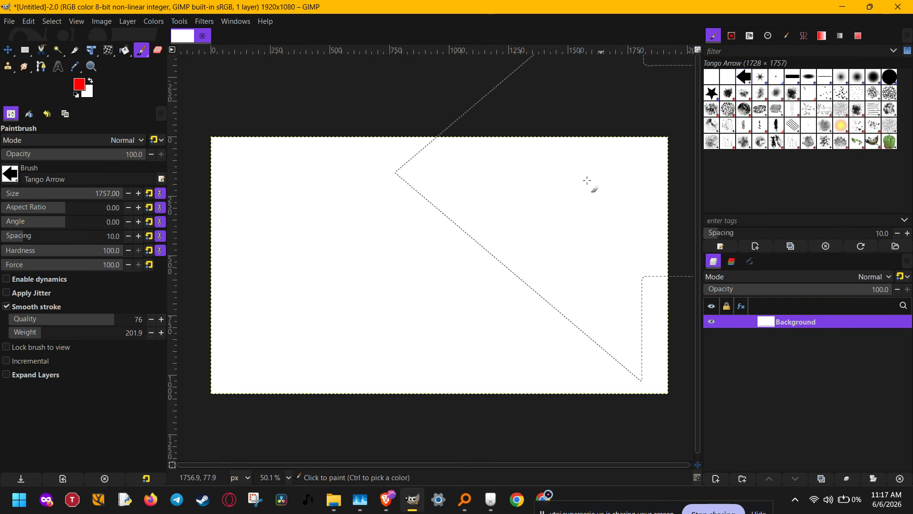
left_click(31, 193)
mouse_move(316, 187)
left_mouse_down()
mouse_move(527, 205)
mouse_move(549, 265)
mouse_move(537, 287)
mouse_move(504, 294)
mouse_move(285, 284)
mouse_move(282, 272)
mouse_move(313, 226)
mouse_move(315, 178)
left_mouse_up()
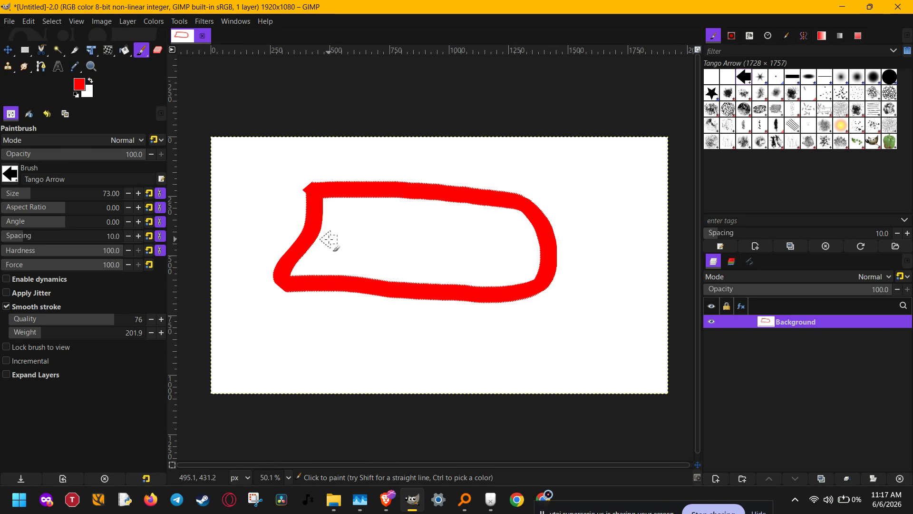
- Change the foreground color from the red paint color to a bright cyan-blue
left_click(80, 85)
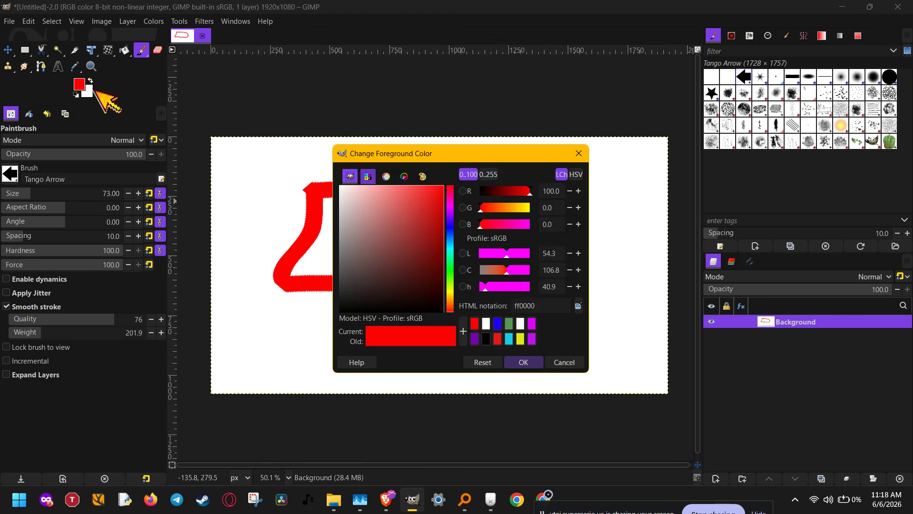
left_click(450, 240)
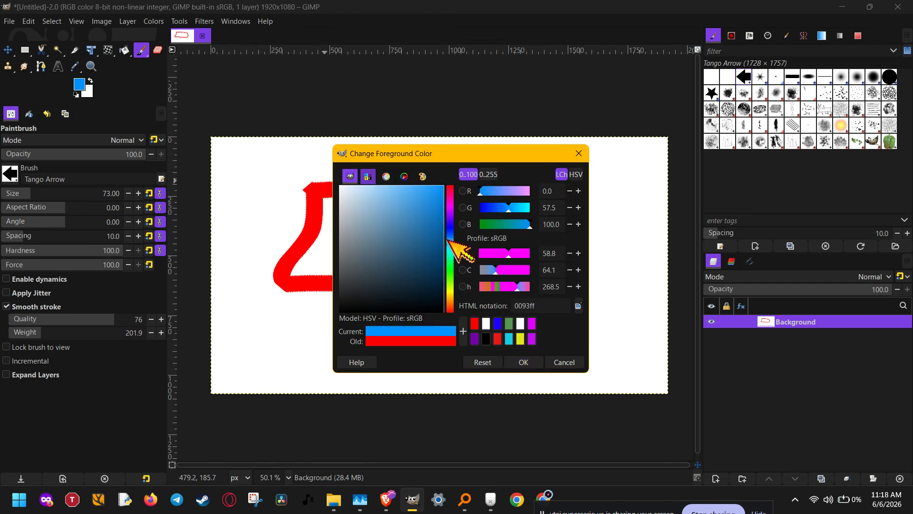
left_click_drag(450, 240, 450, 245)
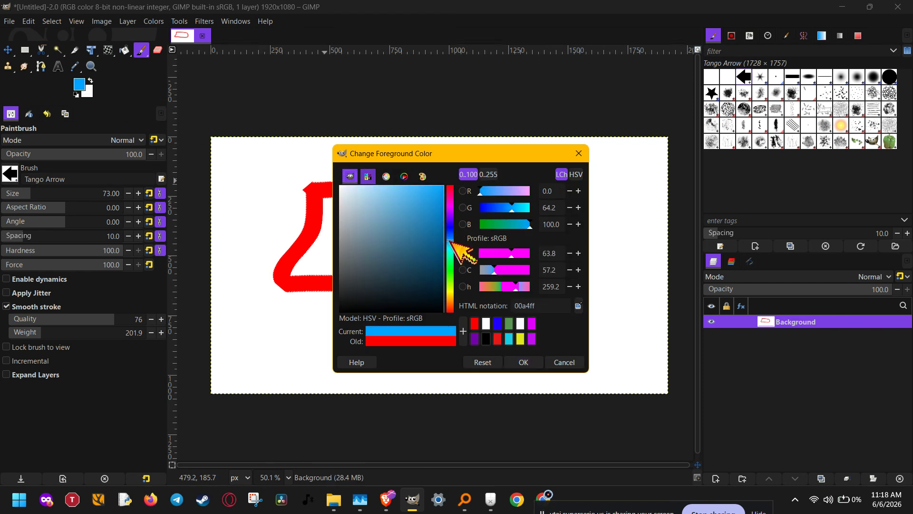
left_click(524, 362)
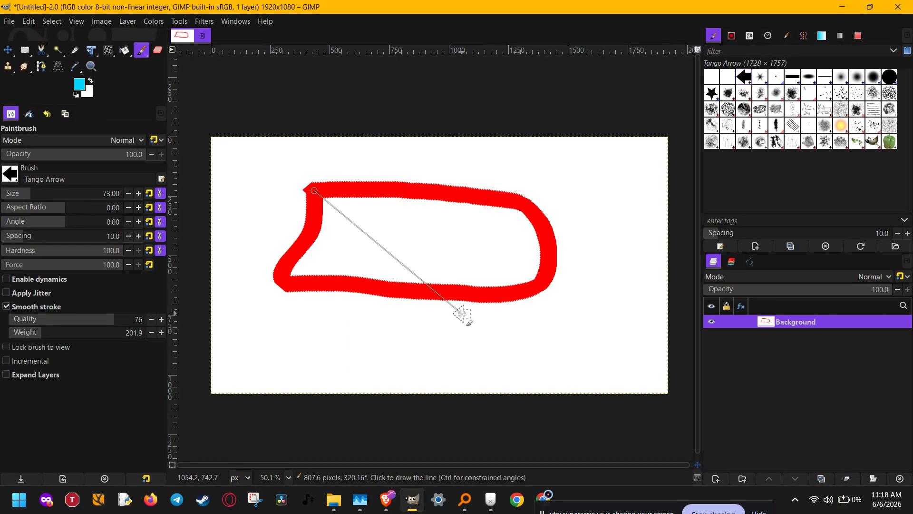
- Bucket-fill the white area inside the red outline with the cyan-blue foreground color
key("shift+b")
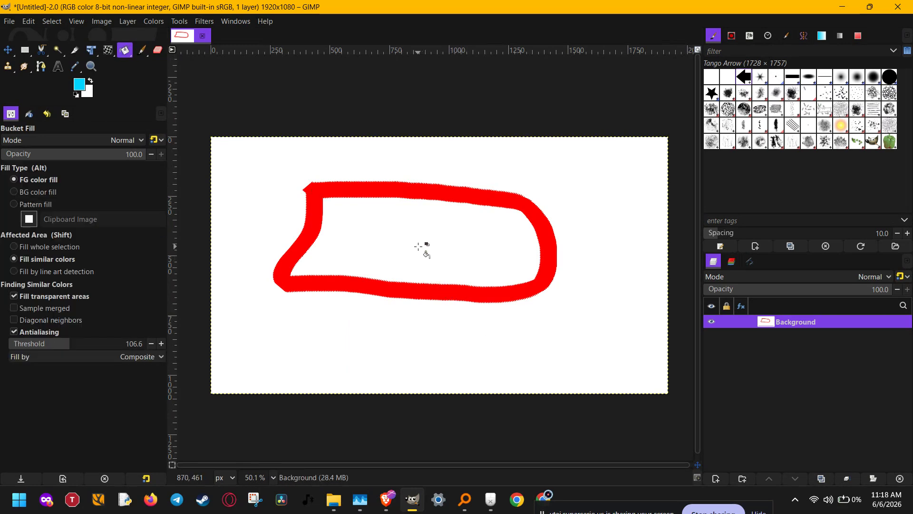
left_click(418, 247)
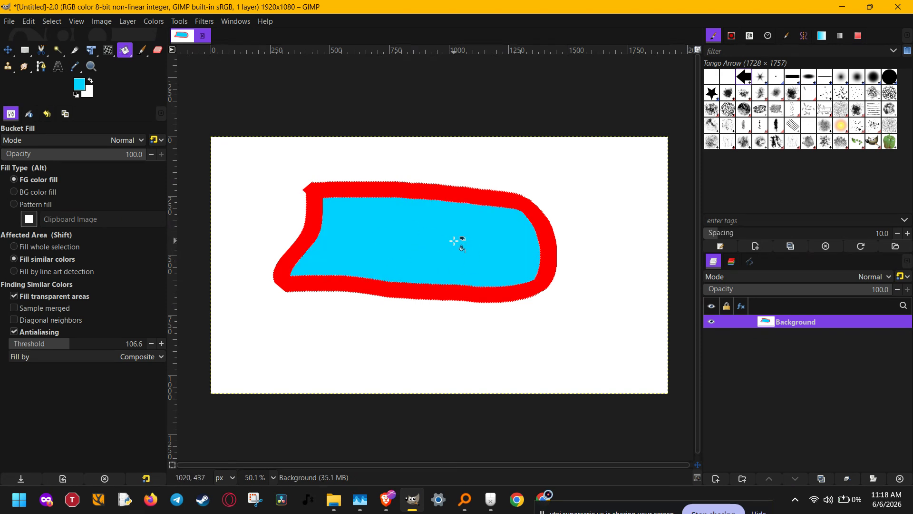
key("plus")
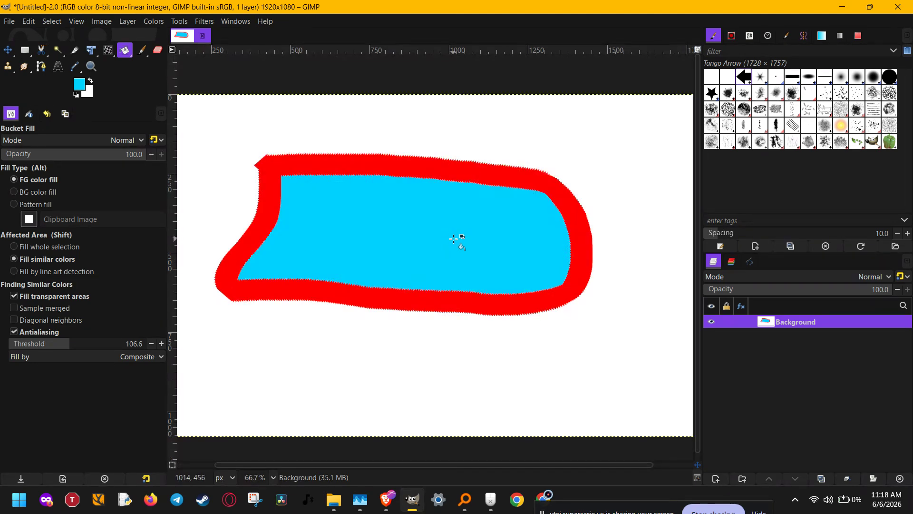
key("minus")
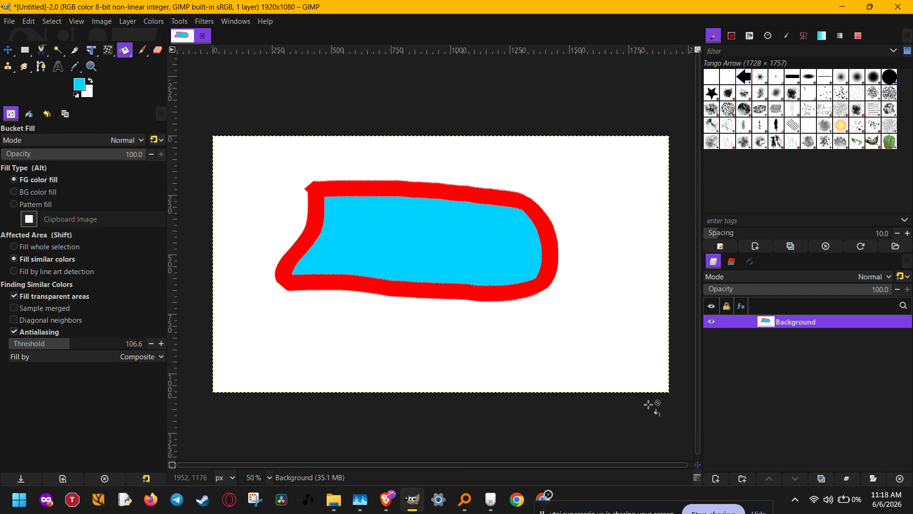
- Select the cyan-blue area inside the red outline with the Fuzzy Select tool
key("u")
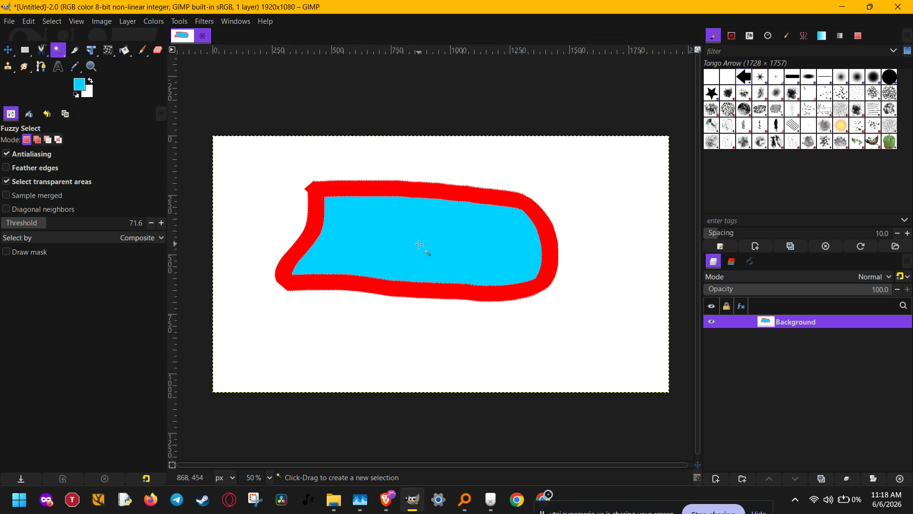
scroll(419, 244, "up", 2, "ctrl")
left_click(360, 238)
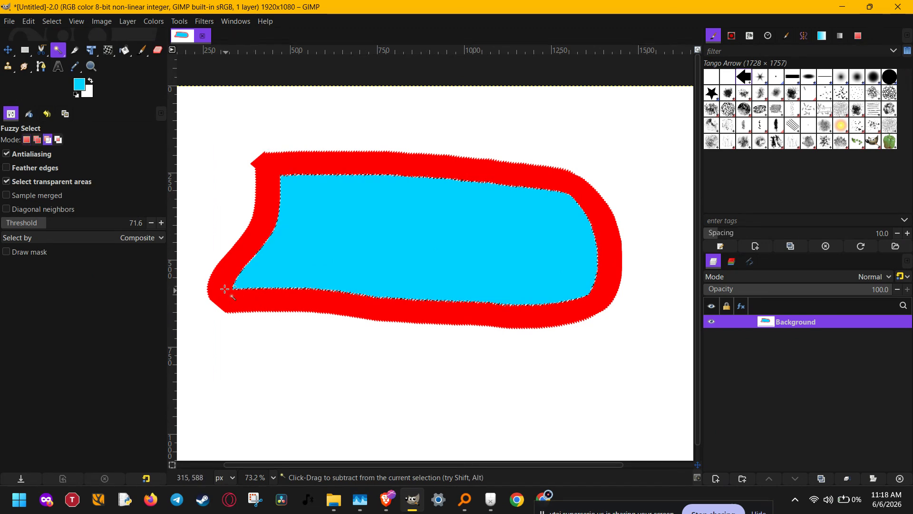
- Check the selection edge at the shape's lower-left corner and raise the Fuzzy Select threshold to 184.3
scroll(227, 286, "up", 2, "ctrl")
scroll(226, 286, "up", 10, "ctrl")
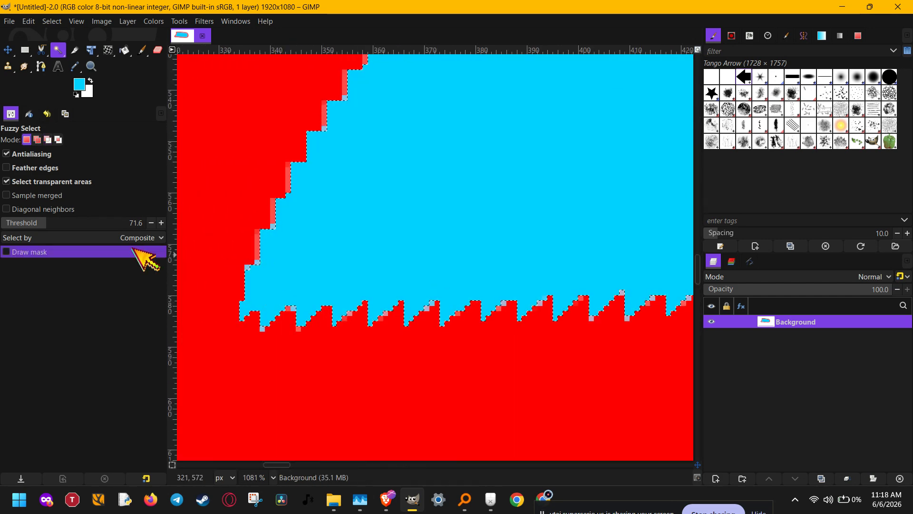
left_click(53, 221)
left_click_drag(53, 221, 67, 218)
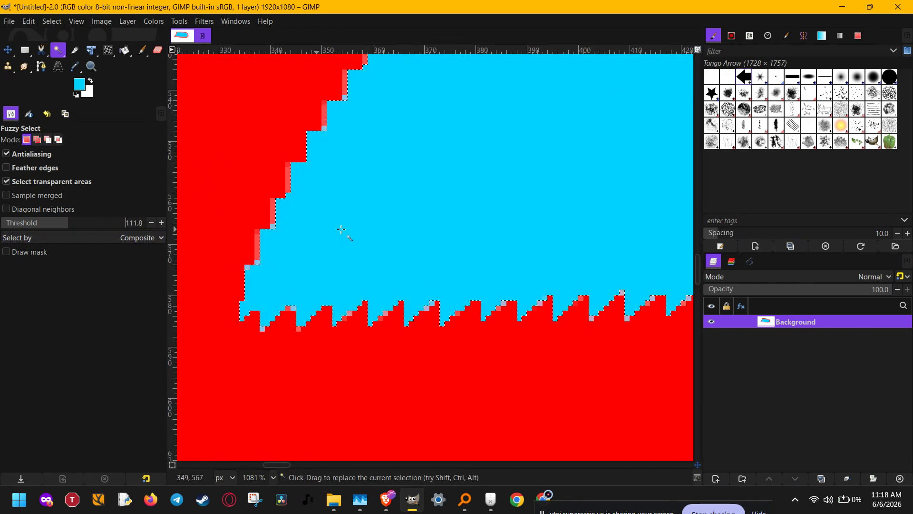
left_click(83, 221)
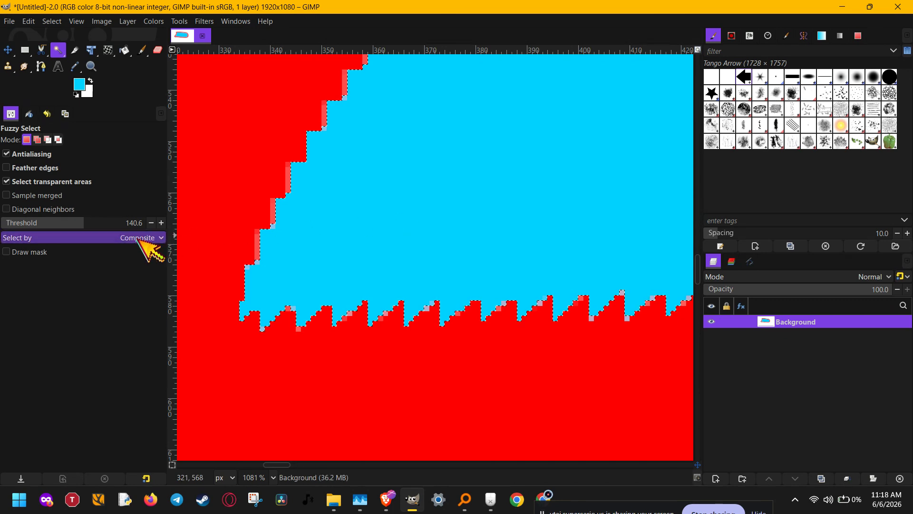
left_click(105, 222)
scroll(423, 210, "down", 5, "ctrl")
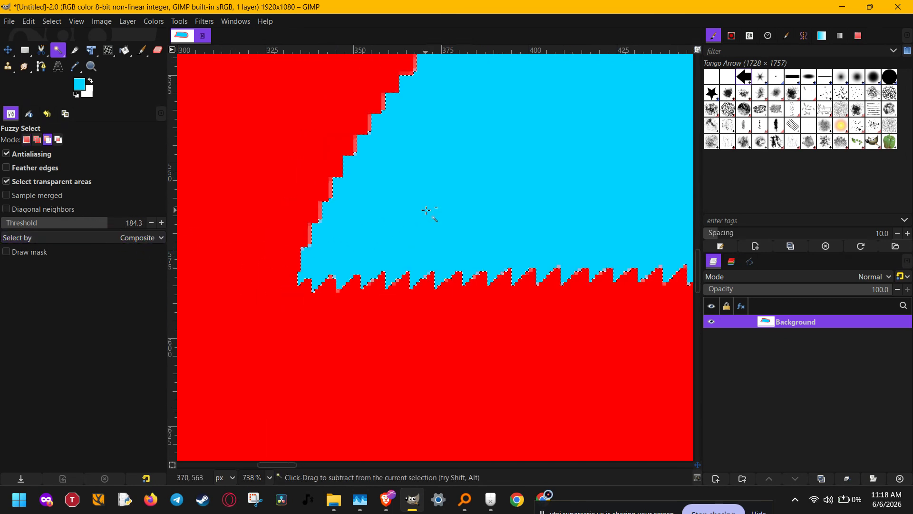
scroll(428, 211, "down", 5, "ctrl")
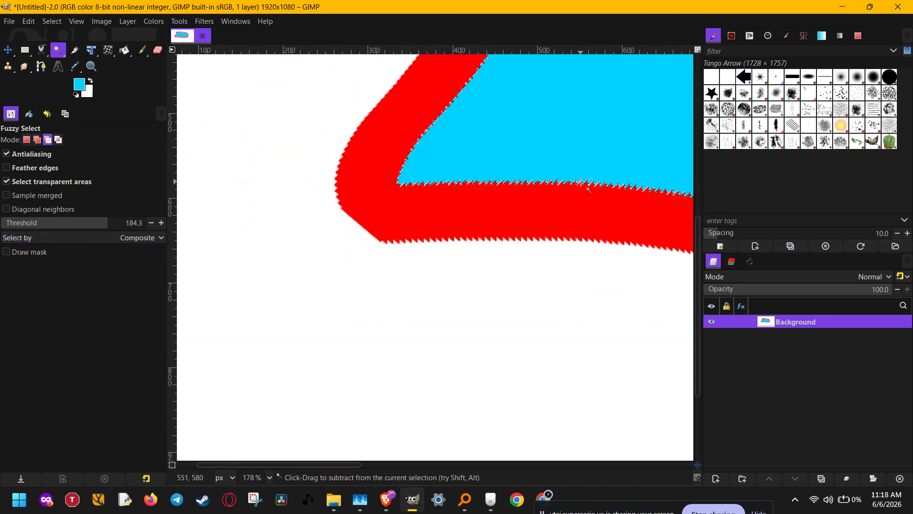
scroll(408, 241, "down", 2, "ctrl")
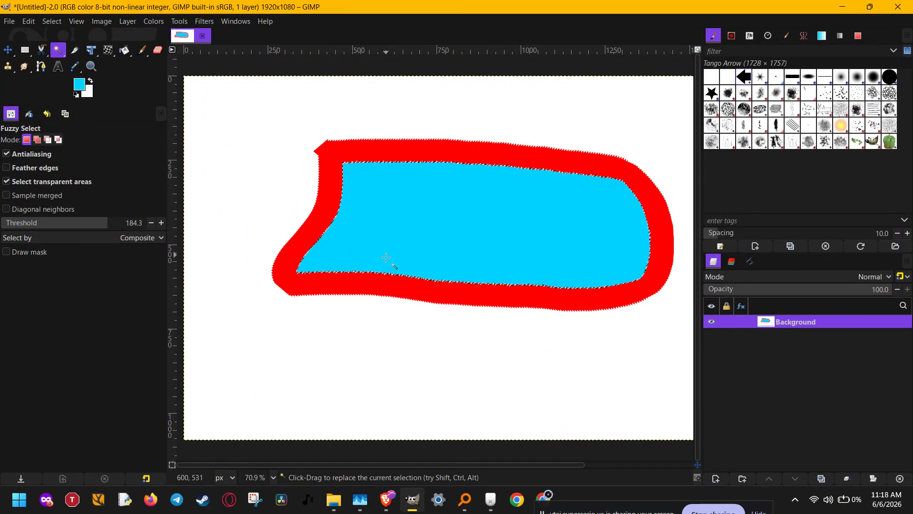
- Undo and redo the cyan-blue fill inside the outline and clear the selection
key("ctrl+z")
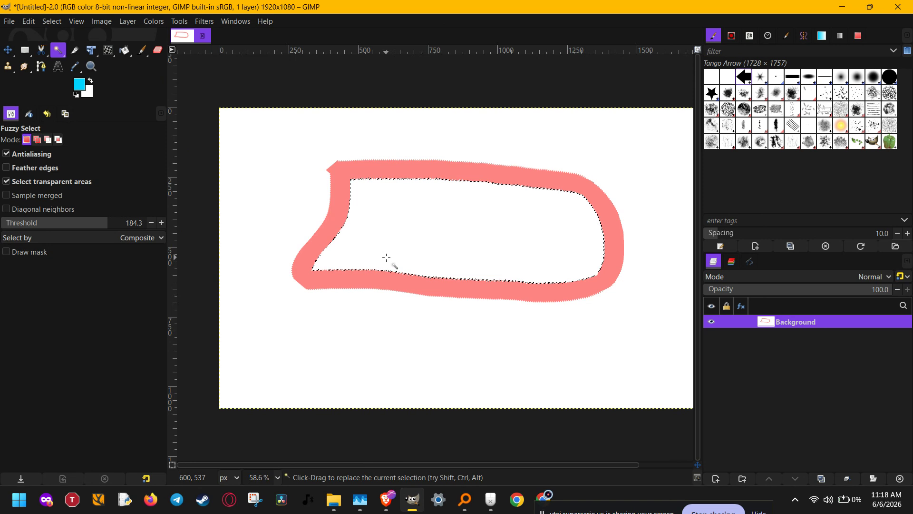
key("ctrl+y")
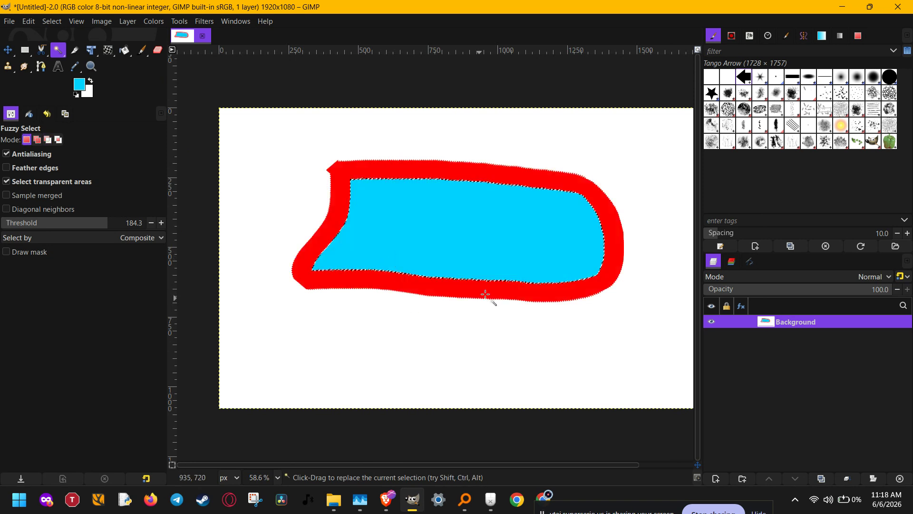
left_click(52, 21)
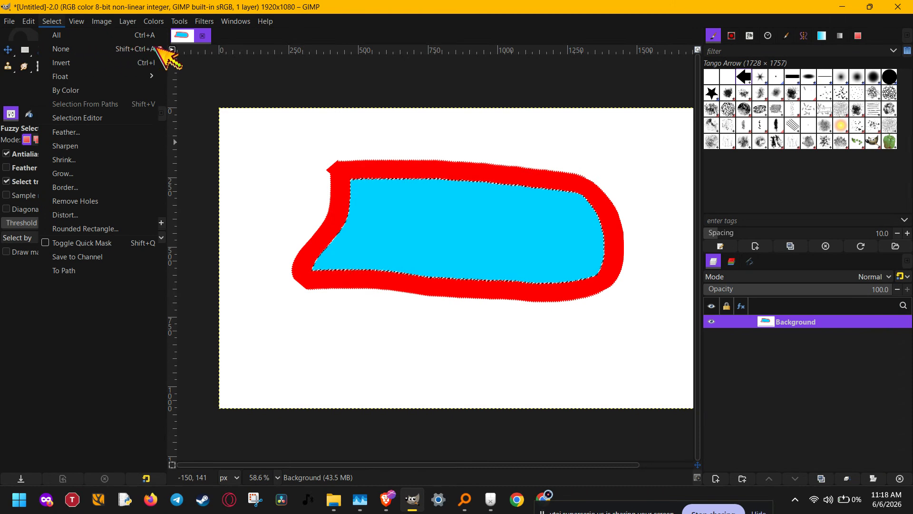
key("Escape")
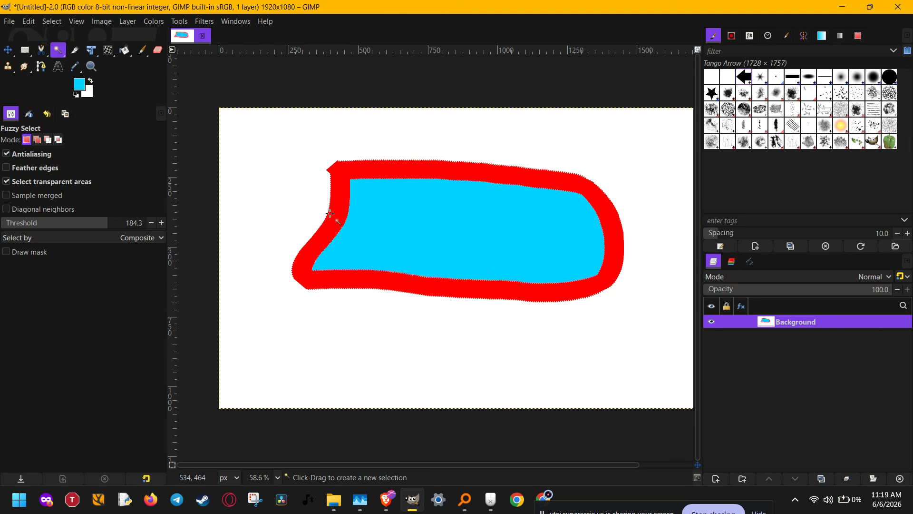
left_click(227, 22)
mouse_move(249, 35)
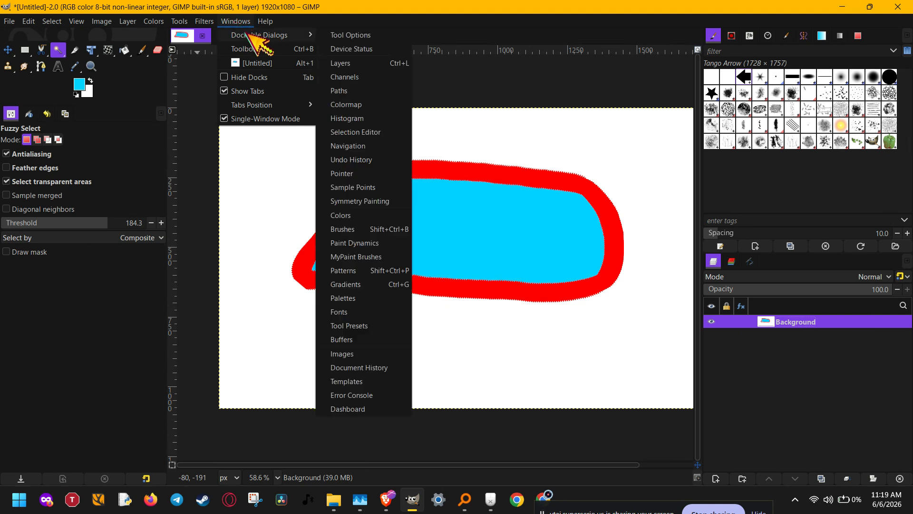
left_click(204, 21)
left_click(265, 21)
left_click(376, 19)
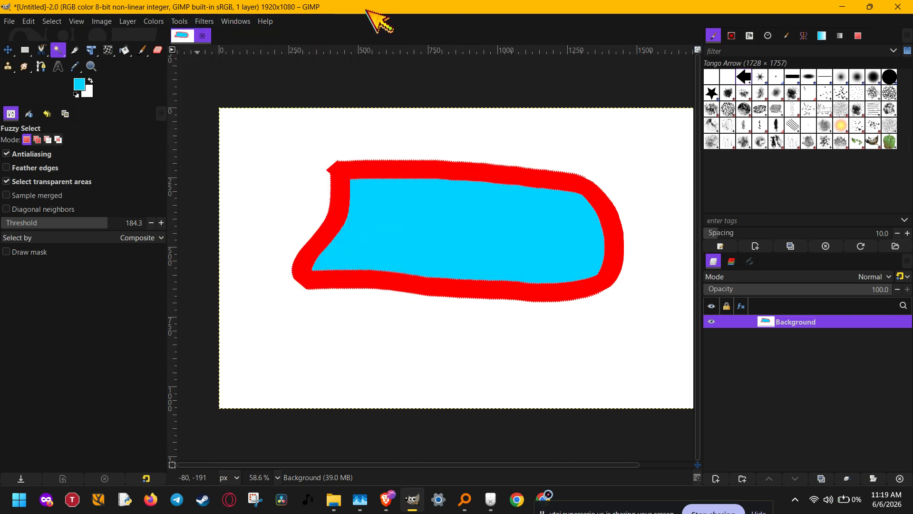
- Scale the Background layer down proportionally from its upper-right corner to about 0.82 with Unified Transform, keeping the lower-left corner fixed
key("shift")
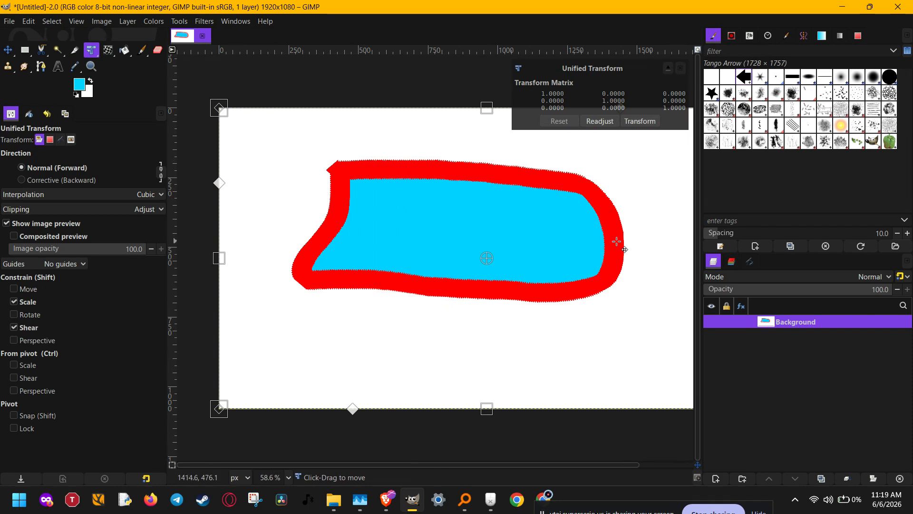
scroll(618, 242, "down", 4)
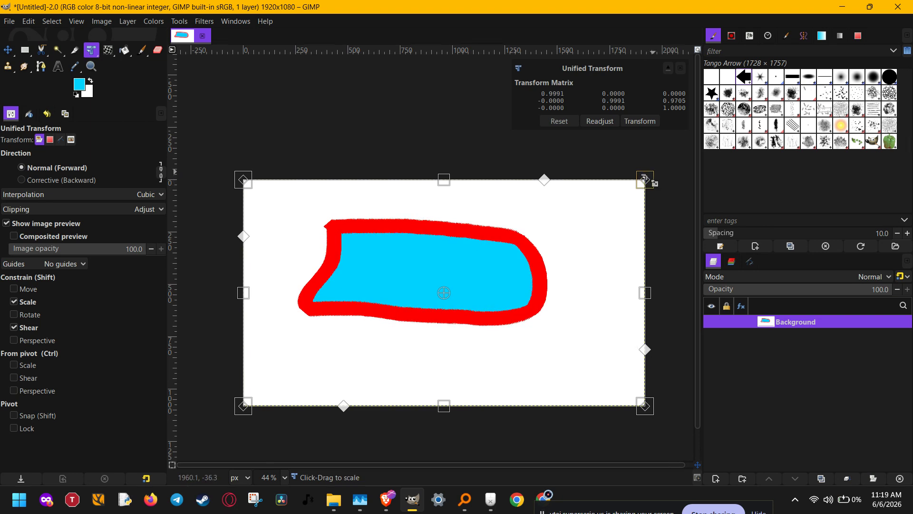
left_click_drag(653, 188, 523, 261)
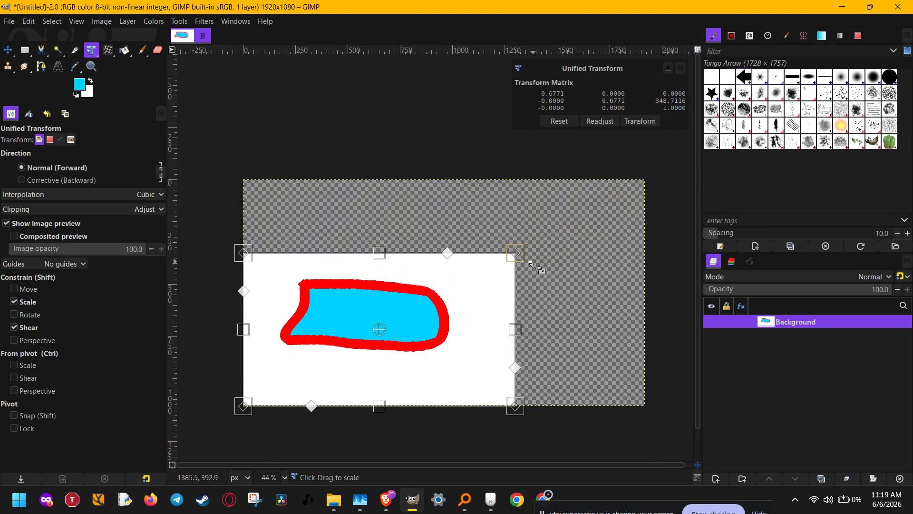
left_click_drag(379, 254, 374, 181)
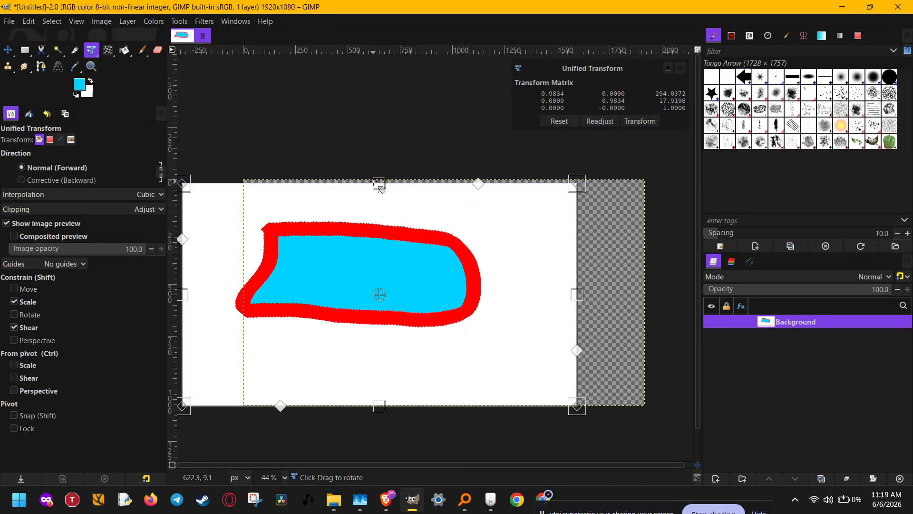
key("ctrl+z")
key("ctrl+z")
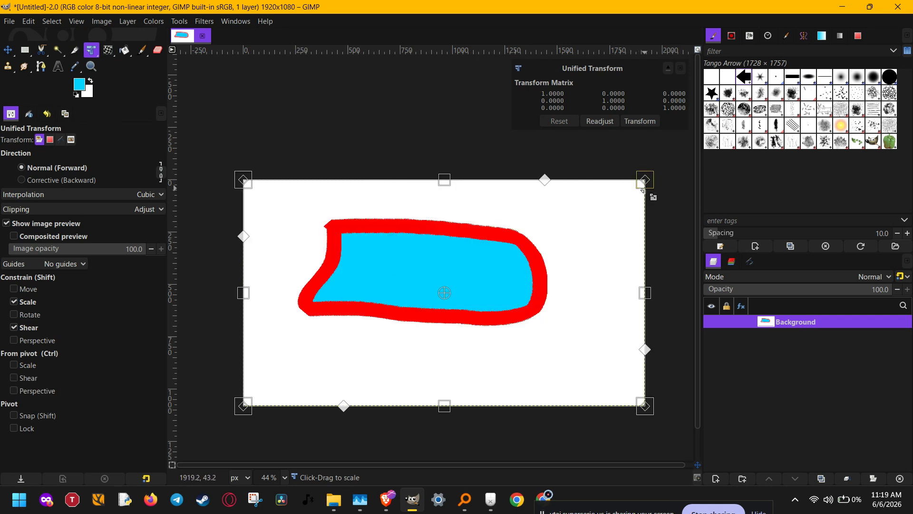
left_click_drag(638, 189, 563, 233)
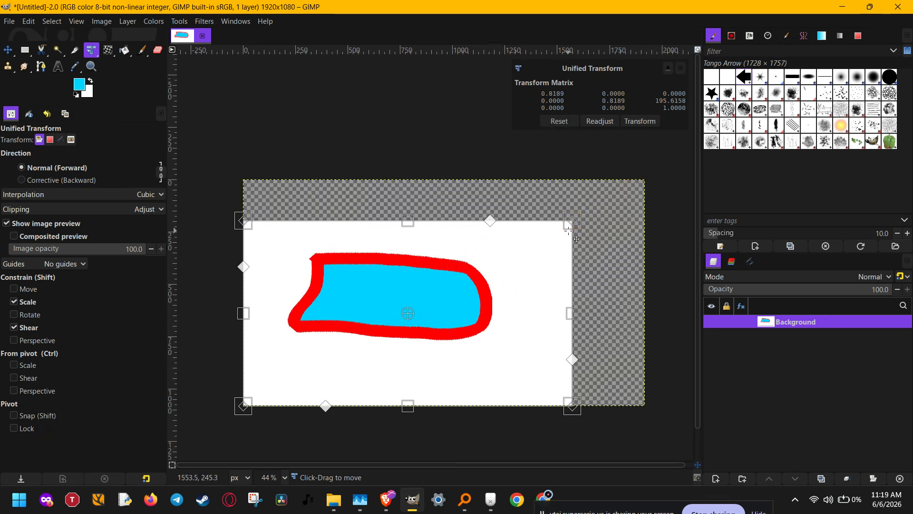
key("Return")
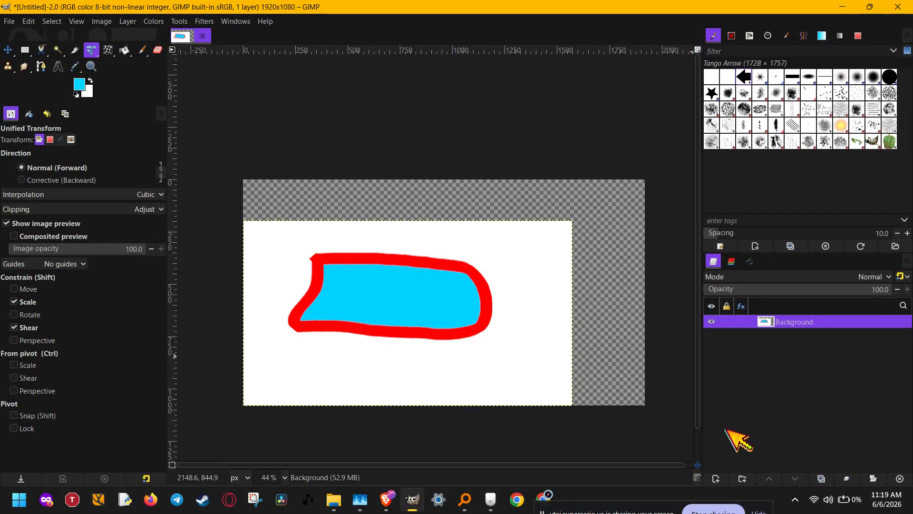
- Create a new layer named "bg color" filled with transparency and make it the active layer
left_click(716, 478)
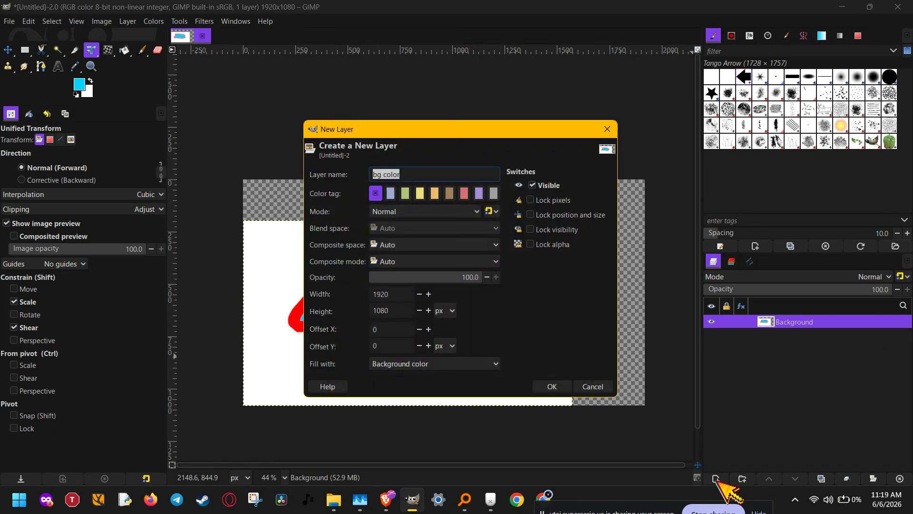
left_click(455, 174)
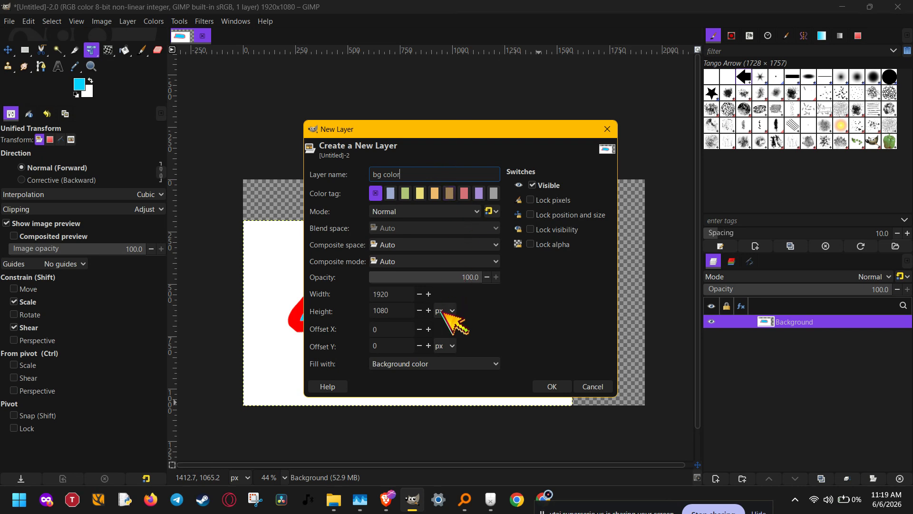
left_click(440, 364)
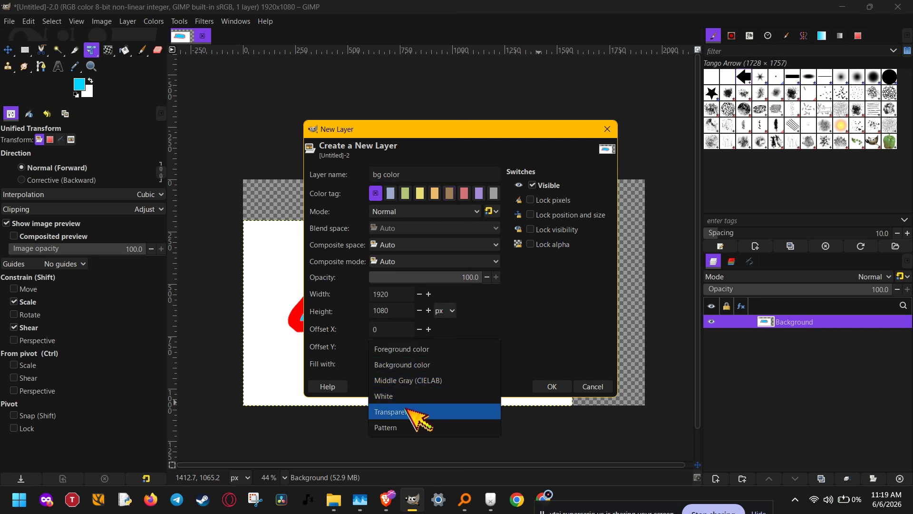
left_click(412, 412)
left_click(552, 387)
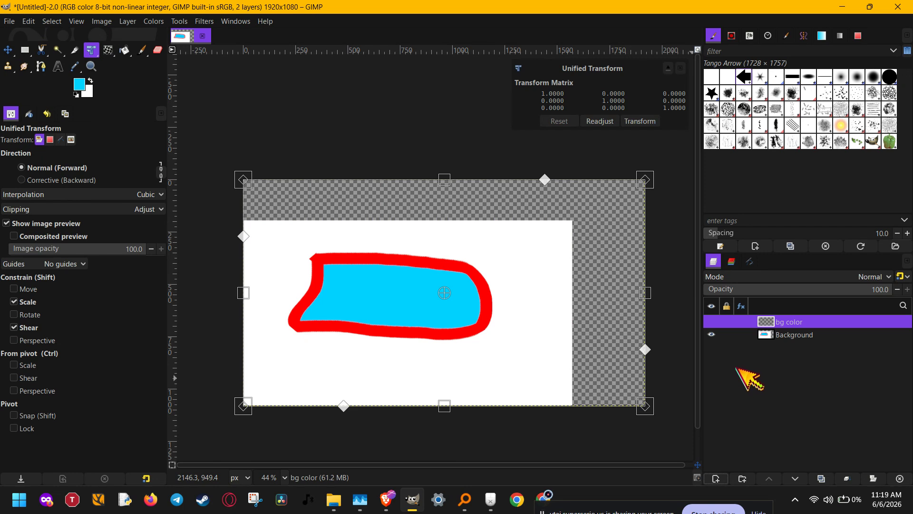
key("u")
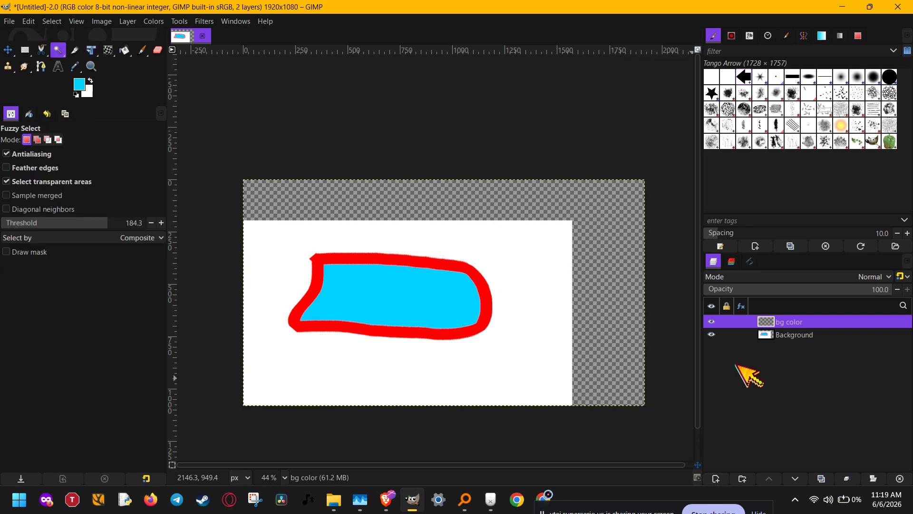
left_click(785, 334)
left_click(788, 322)
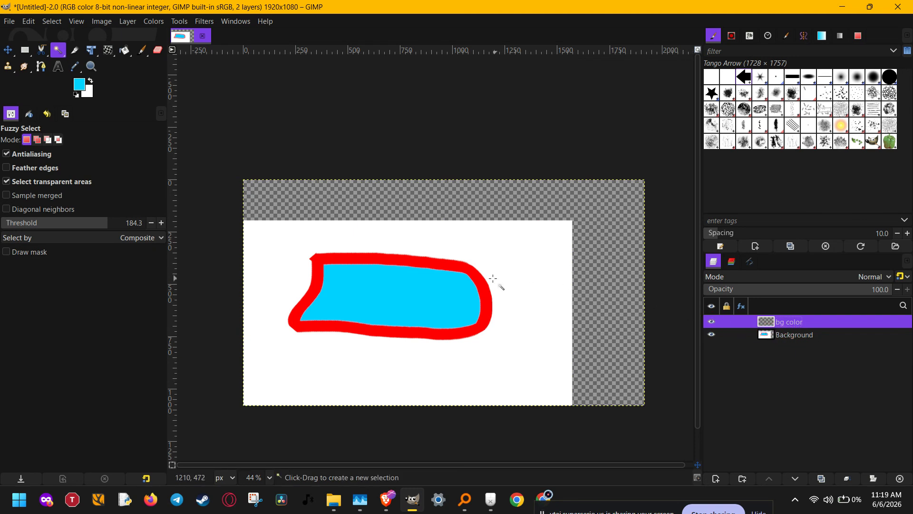
- Add the word "text" below the painted shape at 152 px and move it near the white area's lower-right corner
key("t")
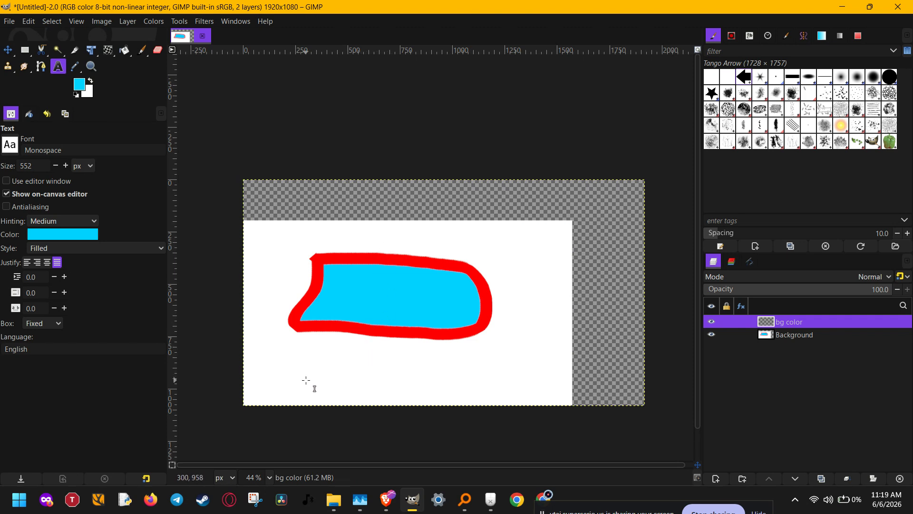
left_click(306, 378)
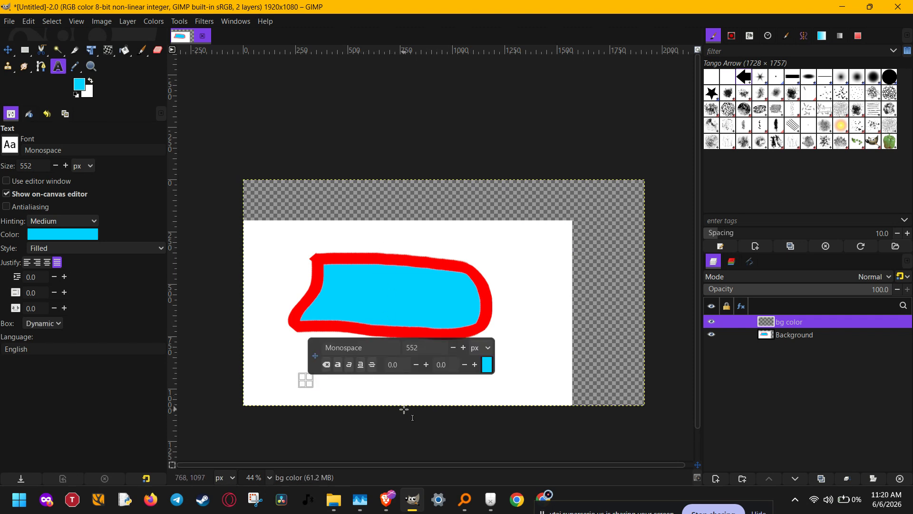
type("text")
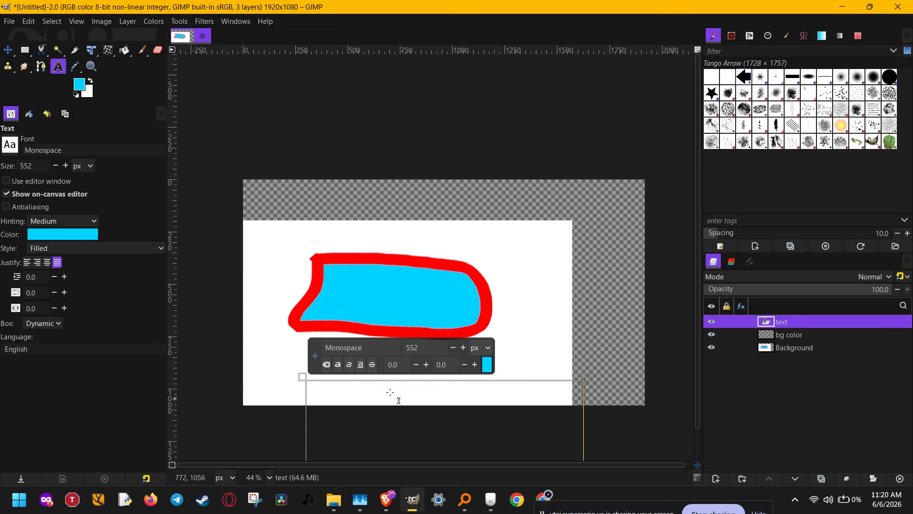
left_click(21, 165)
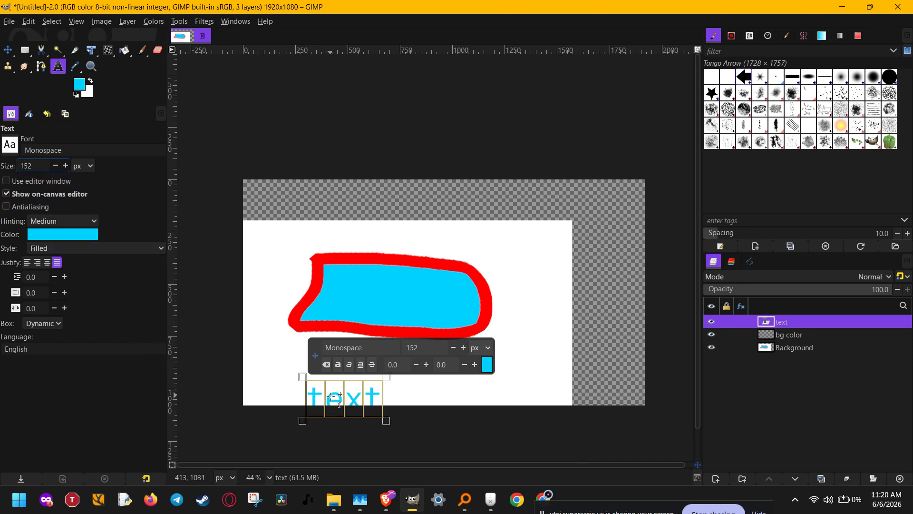
left_click_drag(482, 396, 561, 357)
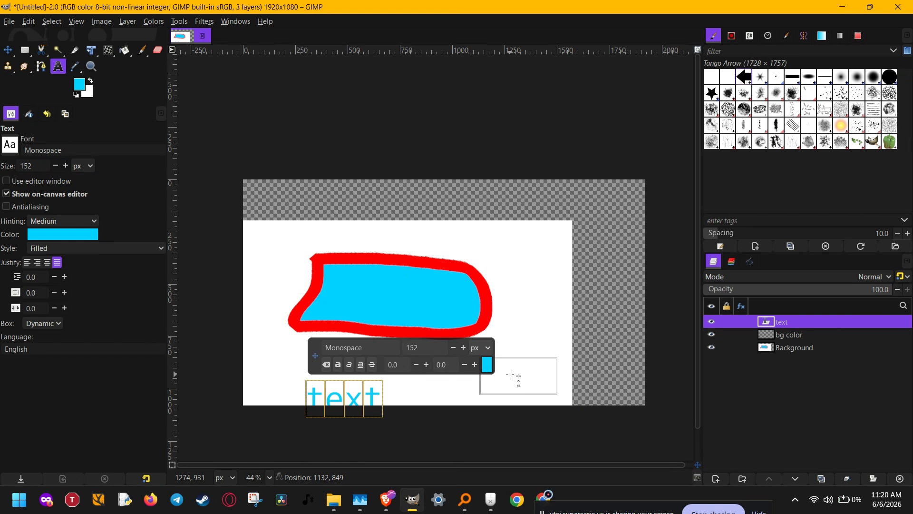
left_click(518, 374)
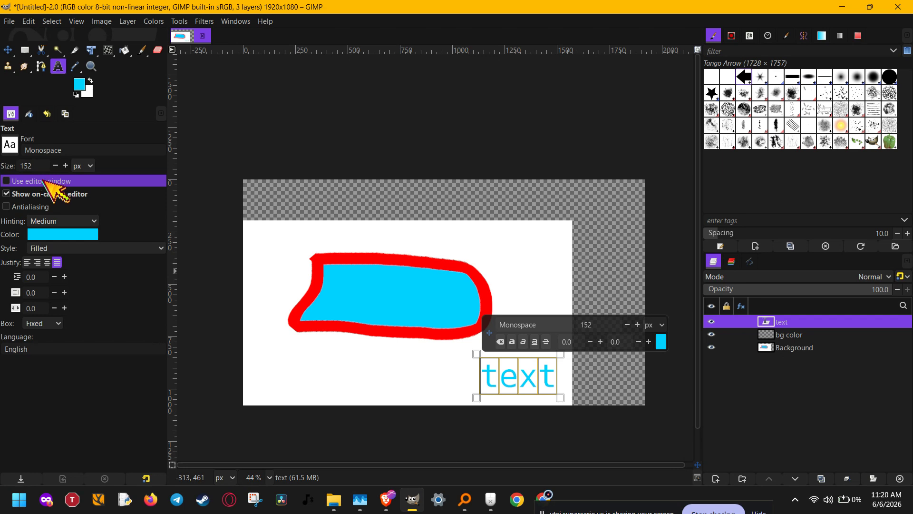
- Set the text's font to Algerian Regular and widen its text box leftward so the word fits on one line
left_click(13, 143)
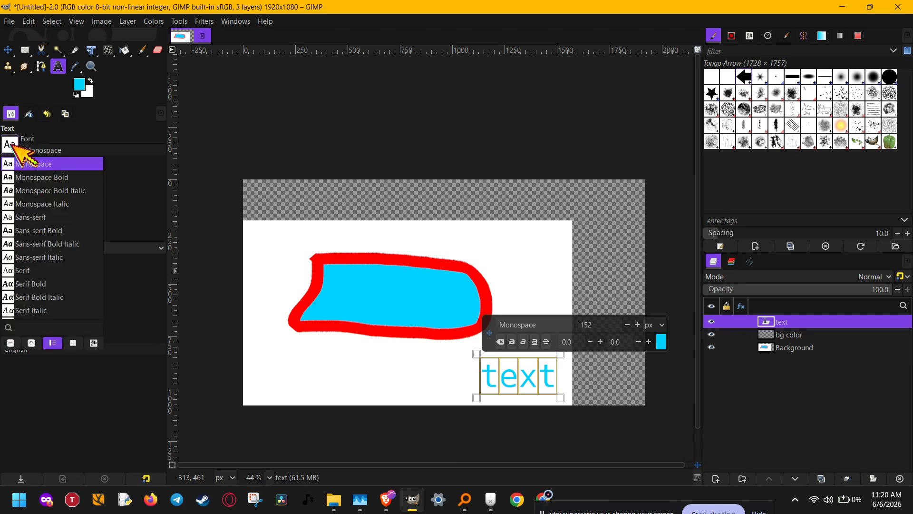
left_click(24, 270)
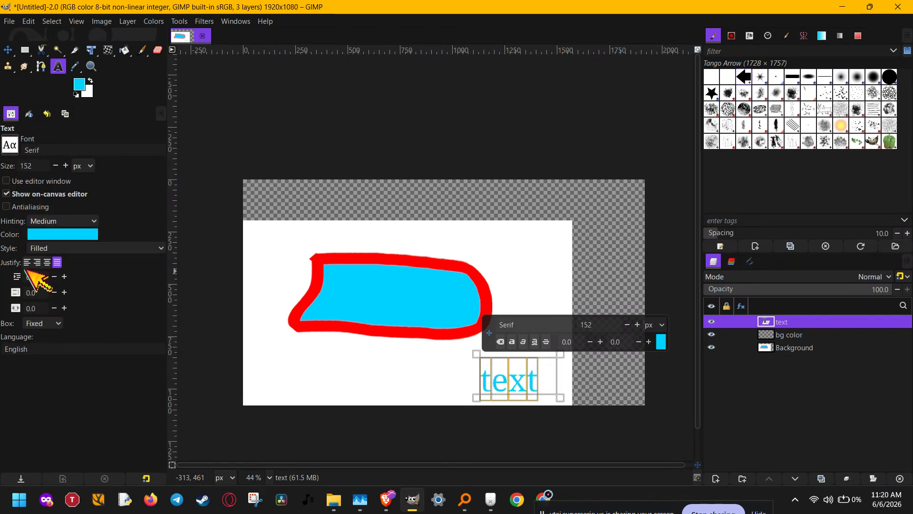
left_click(13, 145)
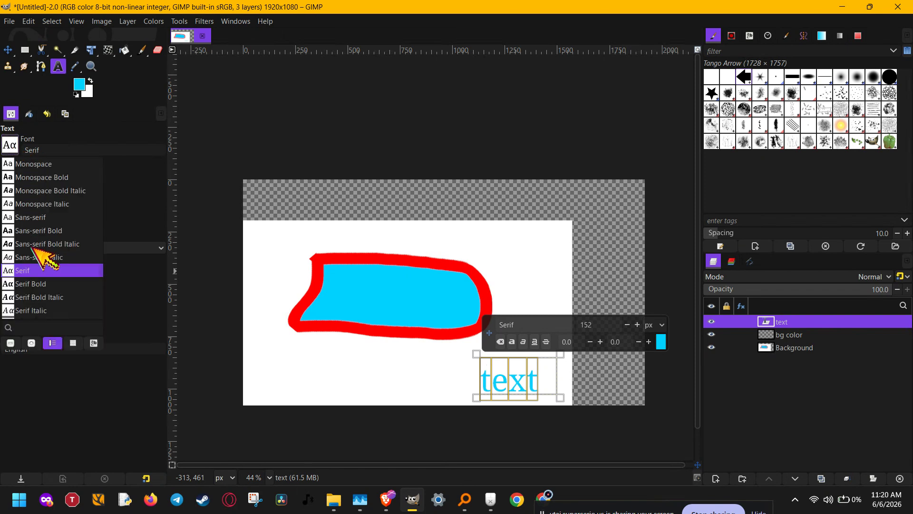
scroll(38, 286, "down", 5)
left_click(33, 263)
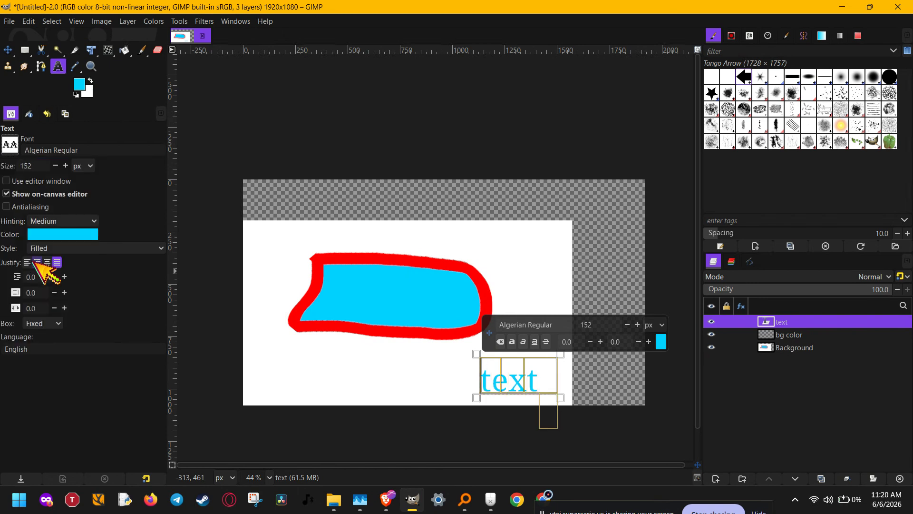
left_click_drag(481, 376, 415, 375)
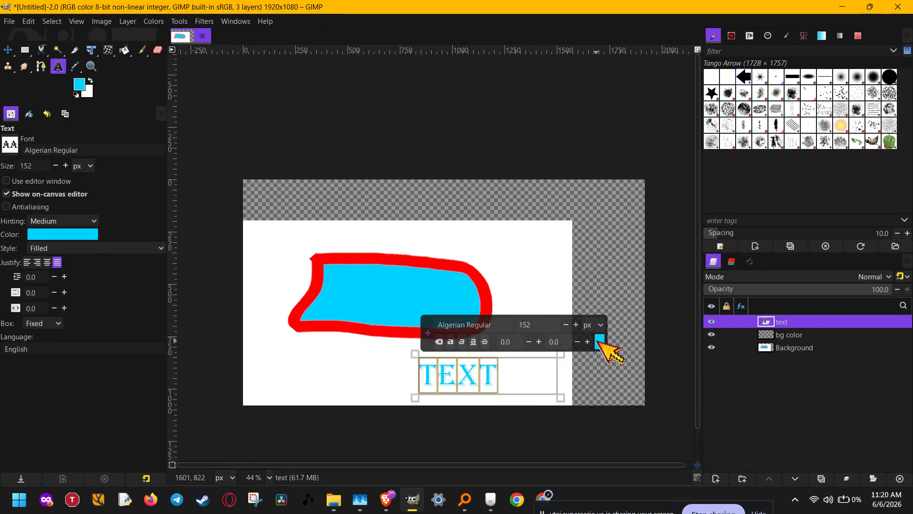
- Change the color of the word to pure red
left_click(600, 342)
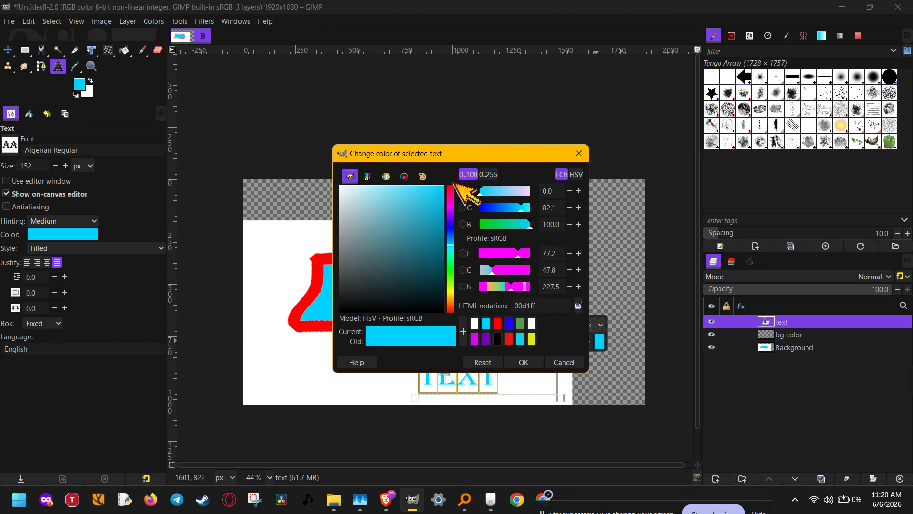
left_click(450, 188)
left_click(523, 362)
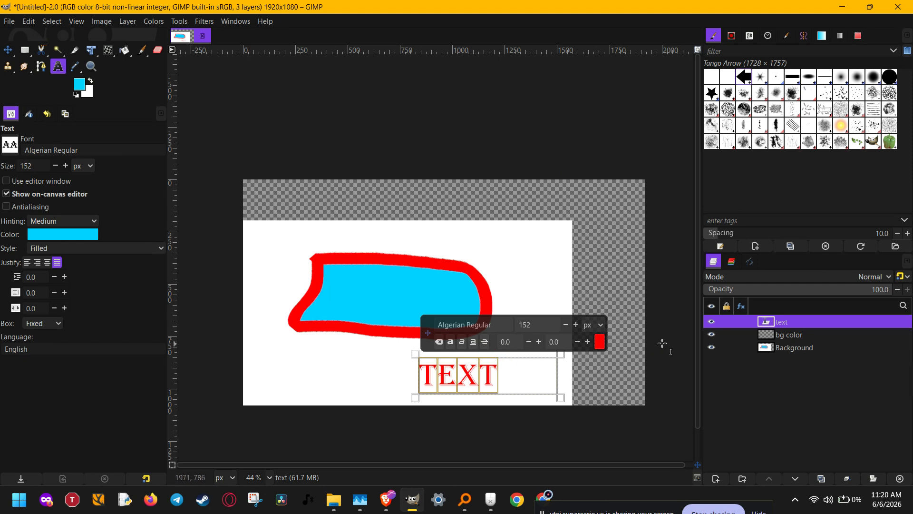
- Try an opacity of 50 on the Background layer and restore it to 100
left_click(780, 350)
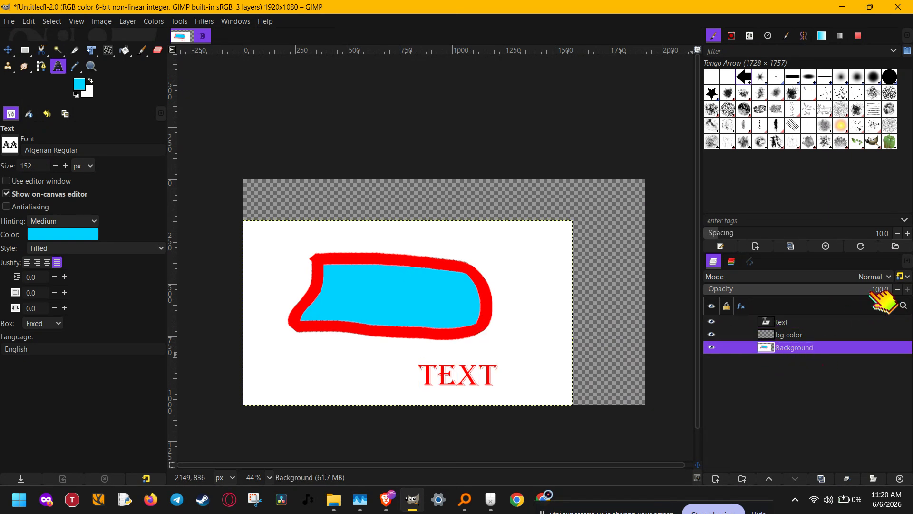
left_click_drag(870, 289, 794, 302)
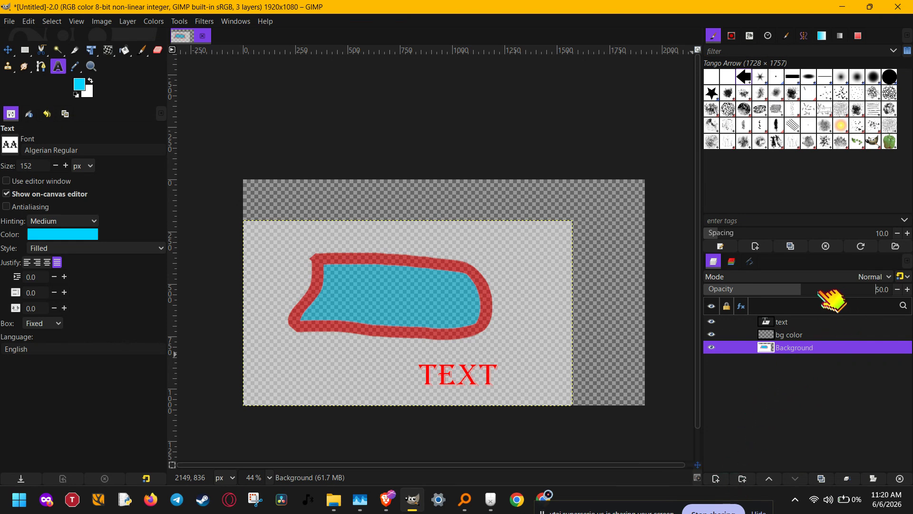
left_click_drag(815, 287, 909, 293)
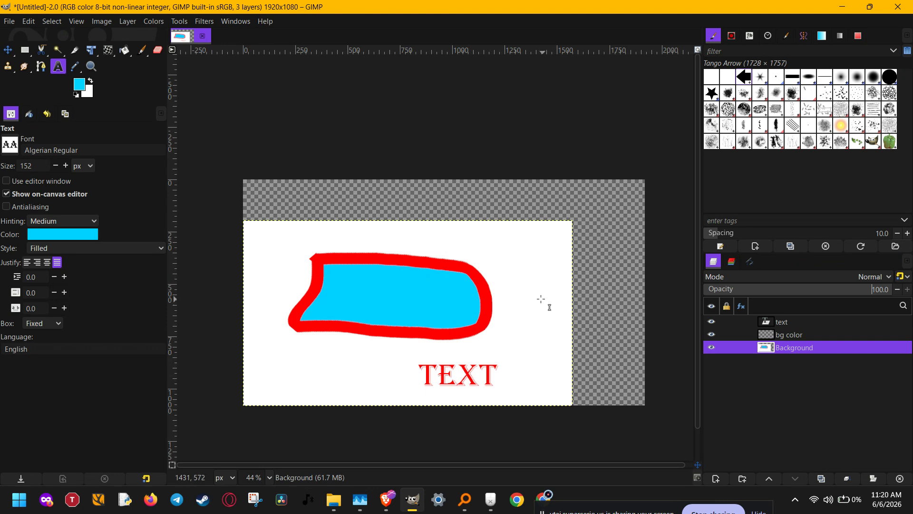
left_click_drag(282, 228, 535, 396)
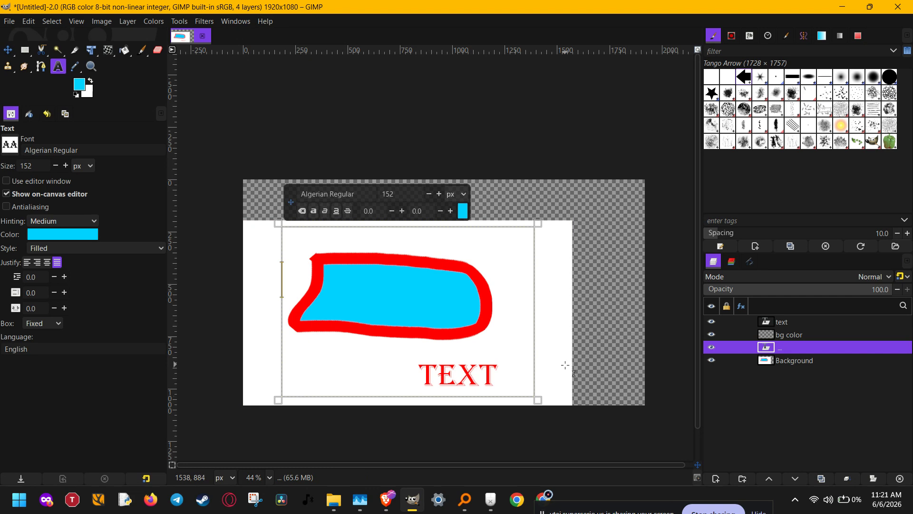
key("Escape")
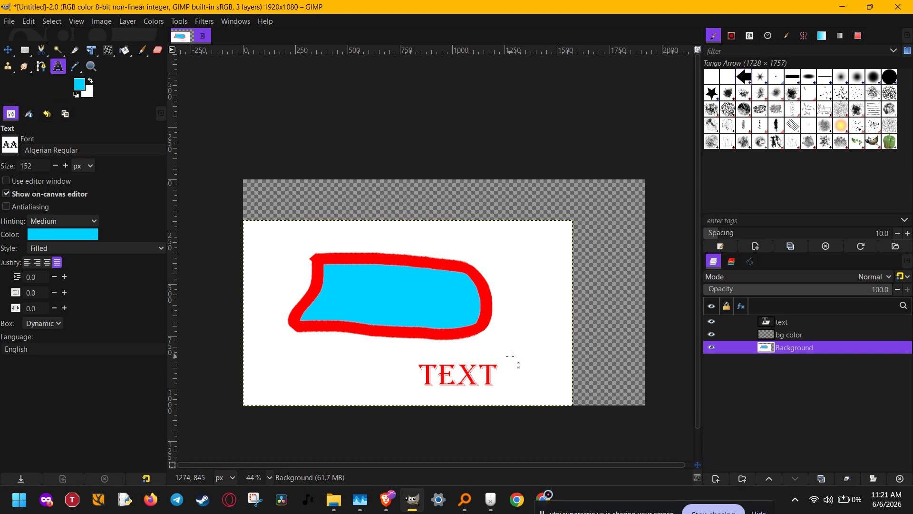
key("shift+t")
left_click(290, 233)
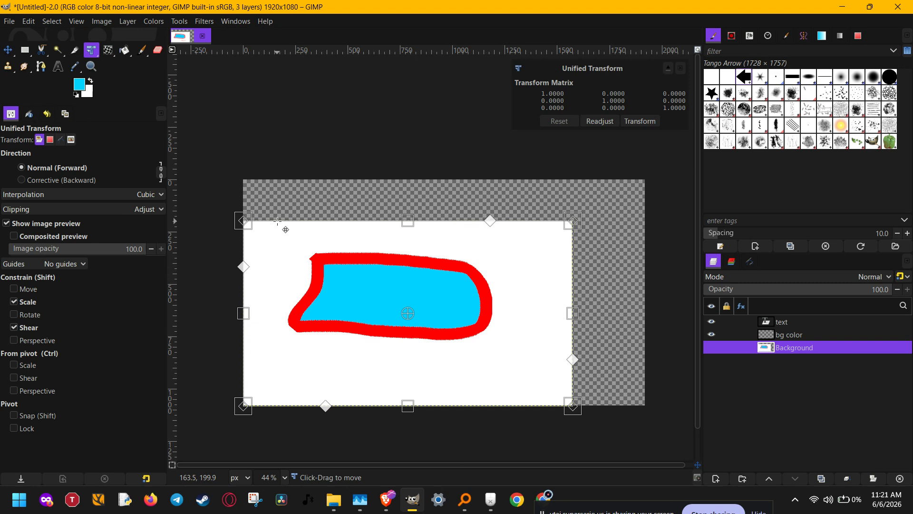
- Crop only the Background layer to about 1256 × 868 px, trimming the white area around the shape and the word
key("shift+c")
left_click_drag(274, 224, 541, 406)
key("Return")
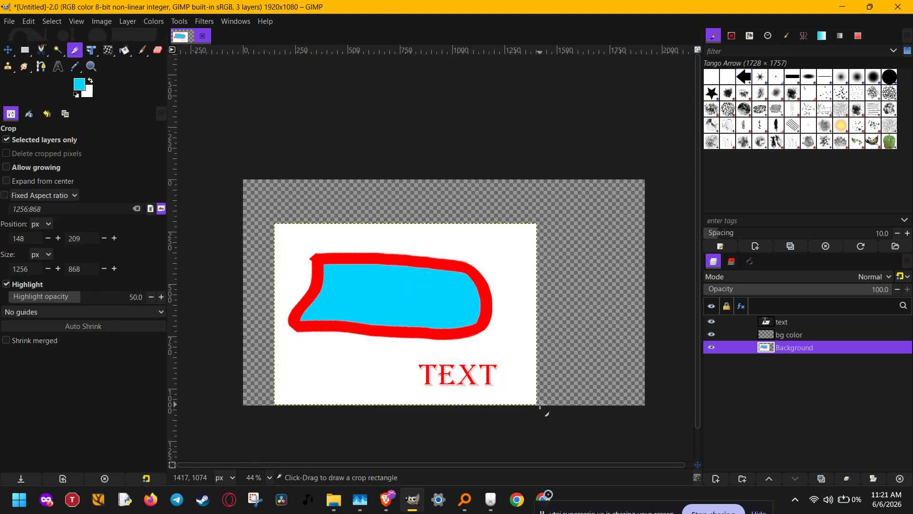
- Turn off cropping of selected layers only and crop the whole image to about 1190 × 859 px inside the white area
left_click(64, 140)
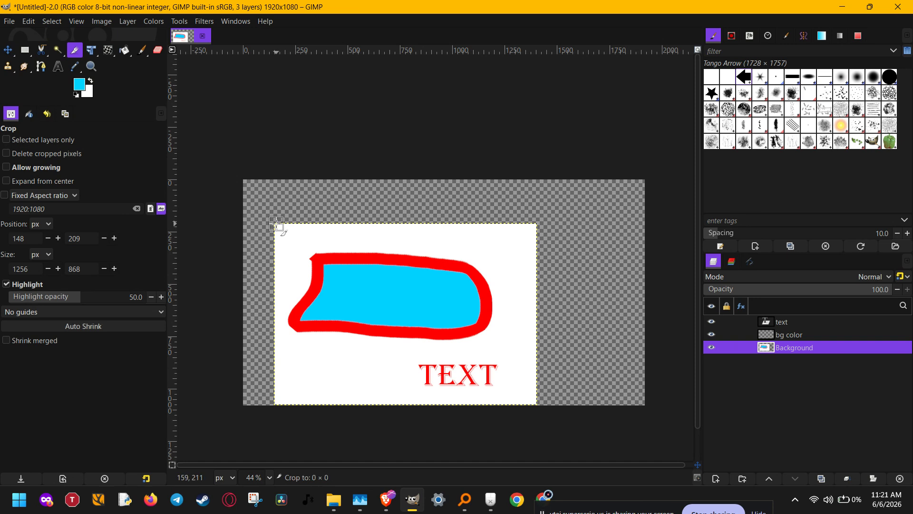
left_click_drag(276, 224, 527, 405)
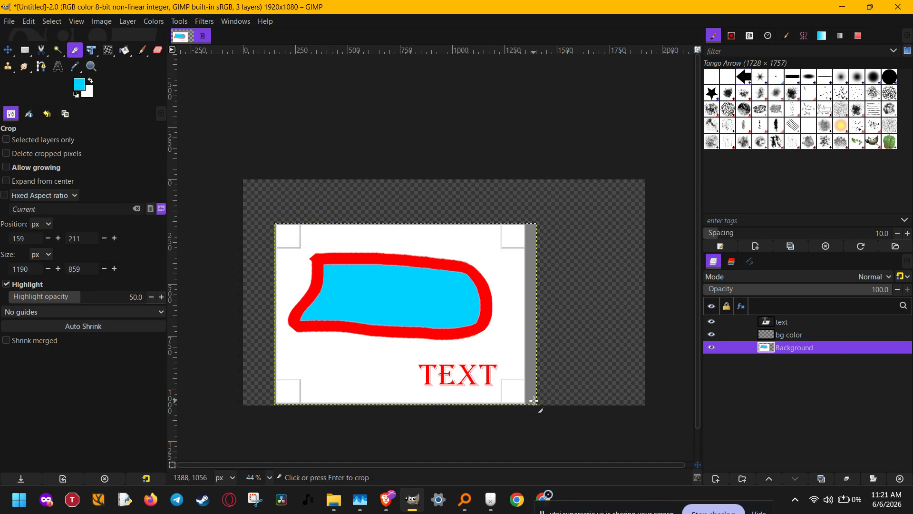
key("Return")
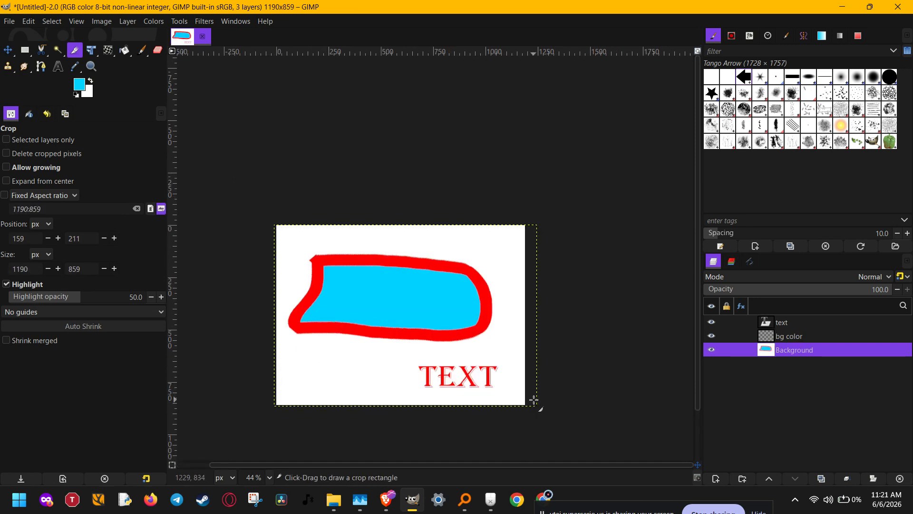
scroll(533, 400, "up", 2)
scroll(446, 308, "down", 2)
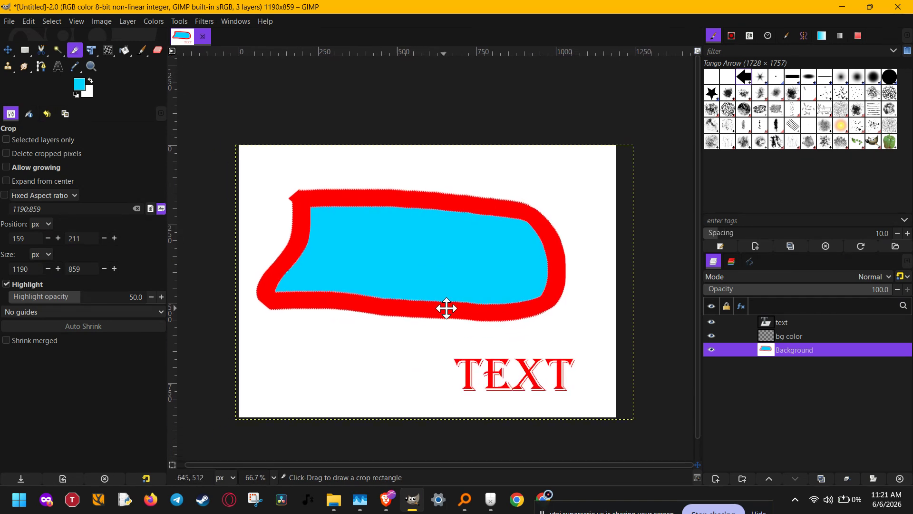
scroll(447, 308, "down", 1)
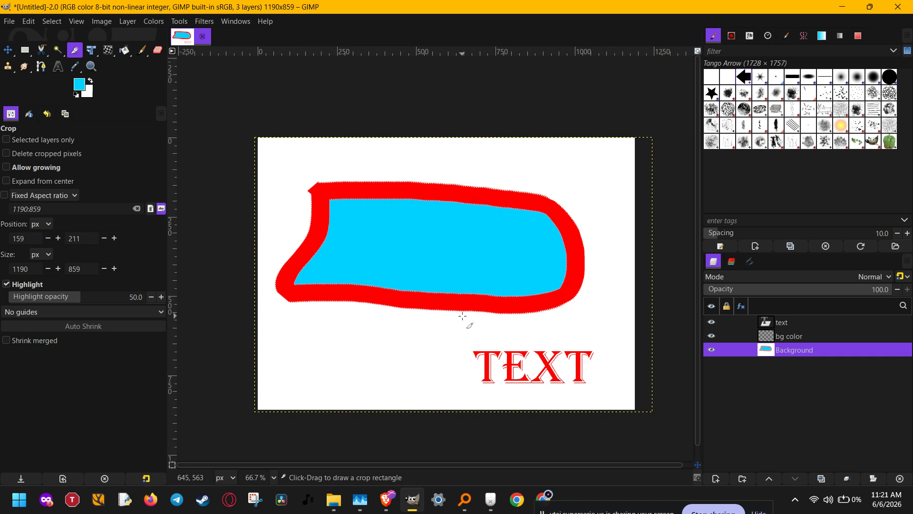
- Open the save dialog, name the project file demo.xcf in the Documents folder, and cancel without saving
key("ctrl+s")
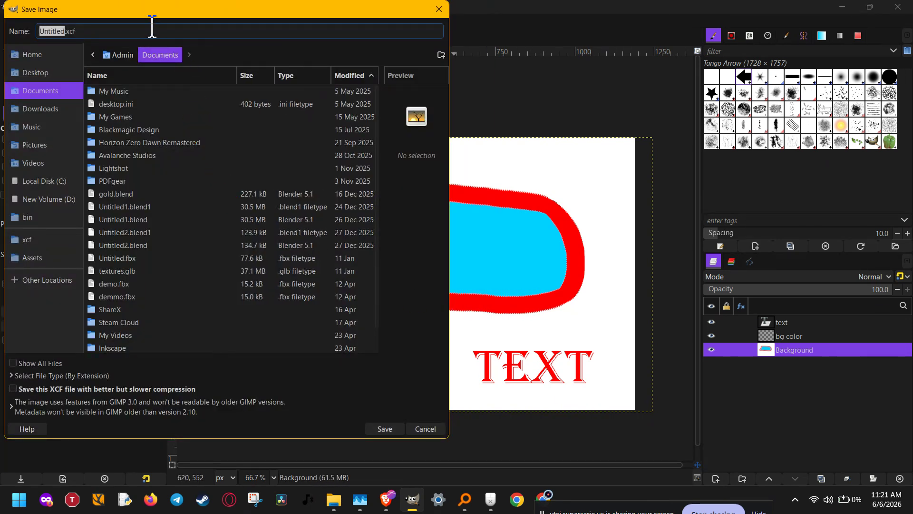
left_click(150, 30)
left_click(54, 31)
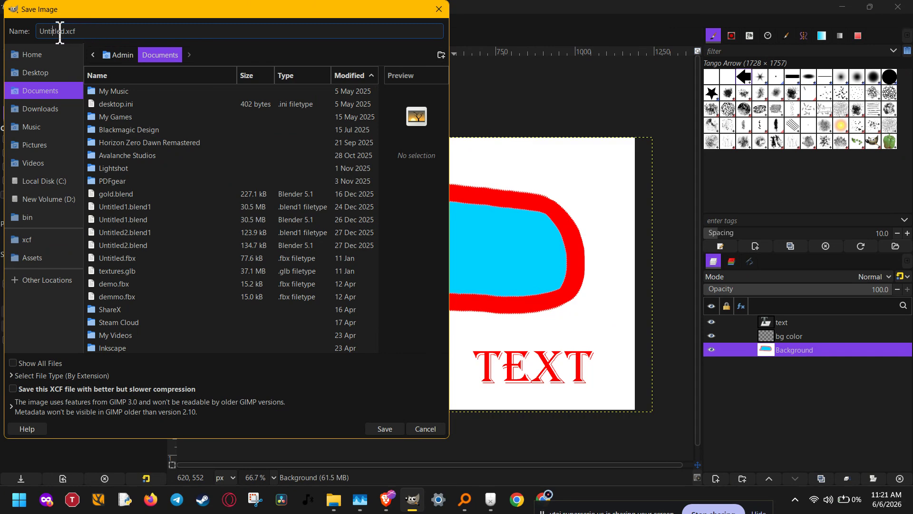
left_click_drag(59, 31, 16, 33)
type("d")
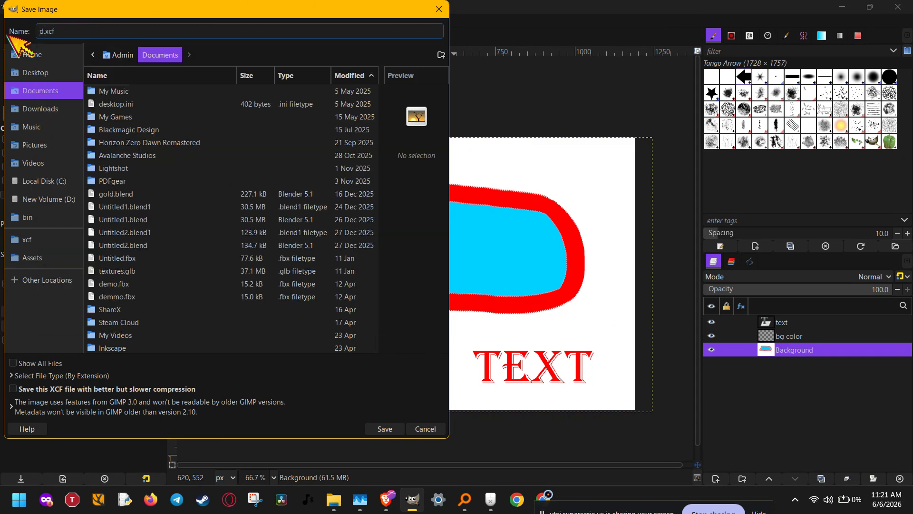
type("emo")
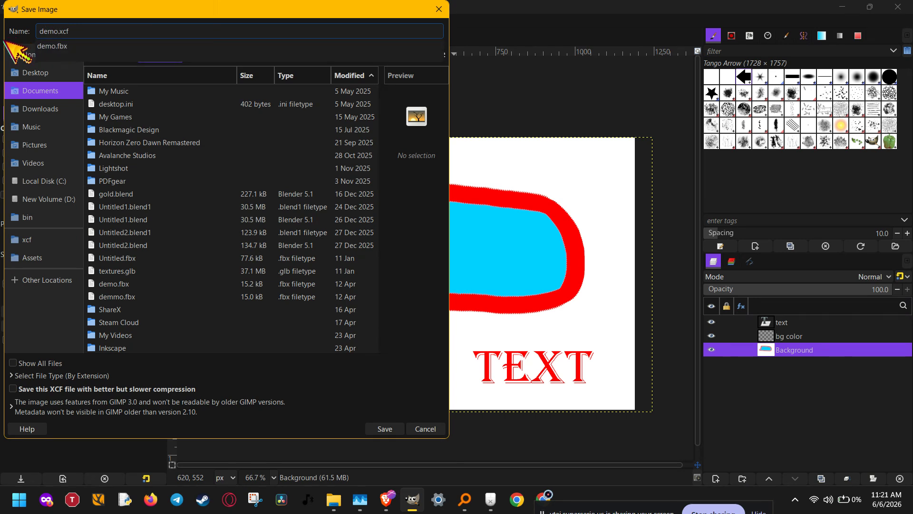
left_click(184, 31)
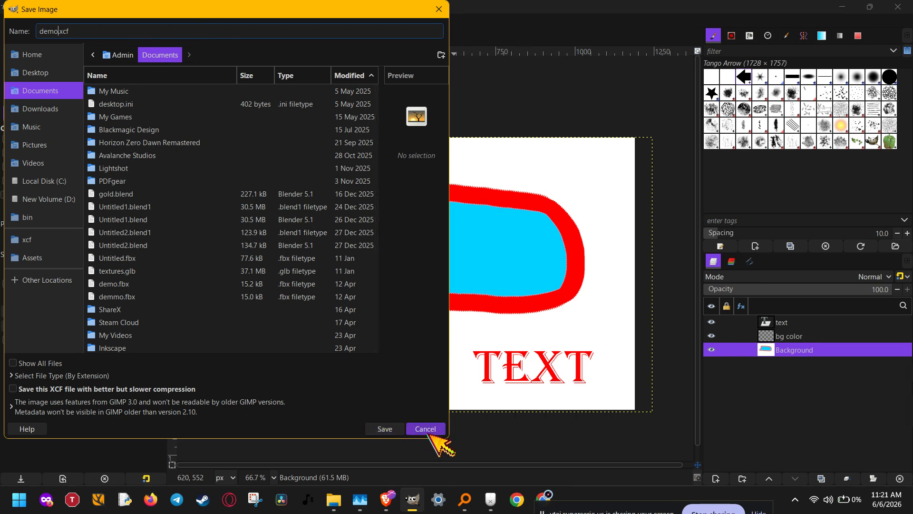
left_click(425, 429)
- Open Export As, name the image demo.png in the Documents folder, and cancel without exporting
left_click(10, 21)
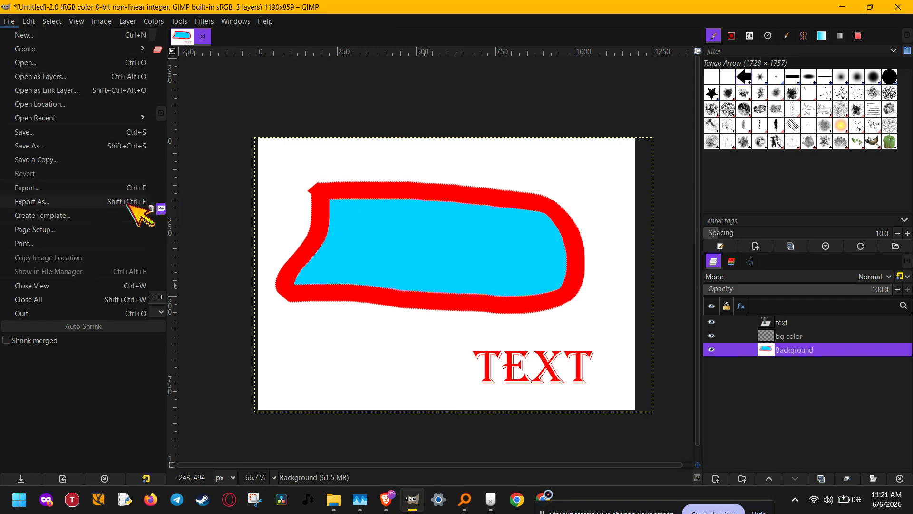
left_click(126, 203)
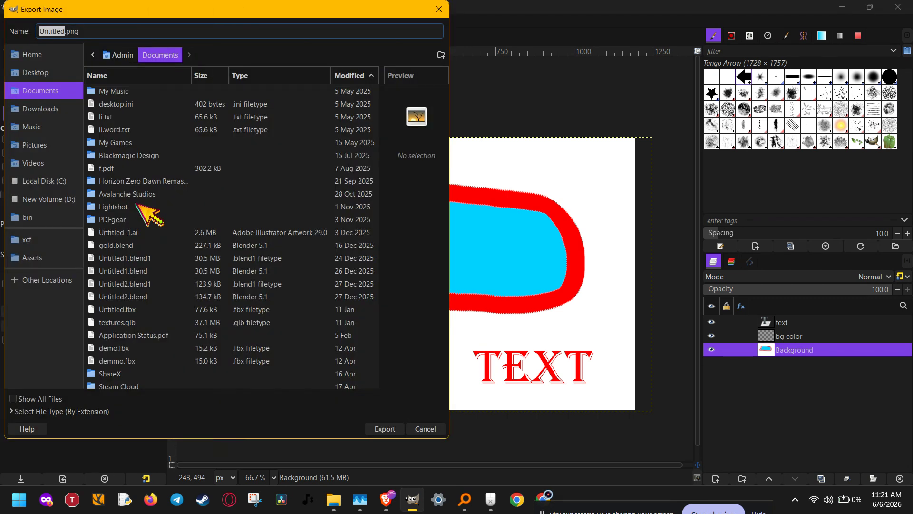
left_click(148, 31)
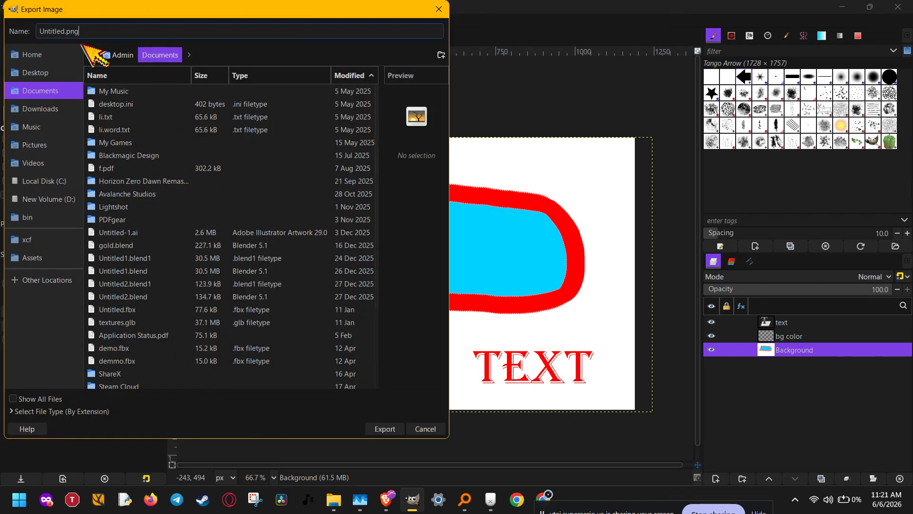
double_click(63, 31)
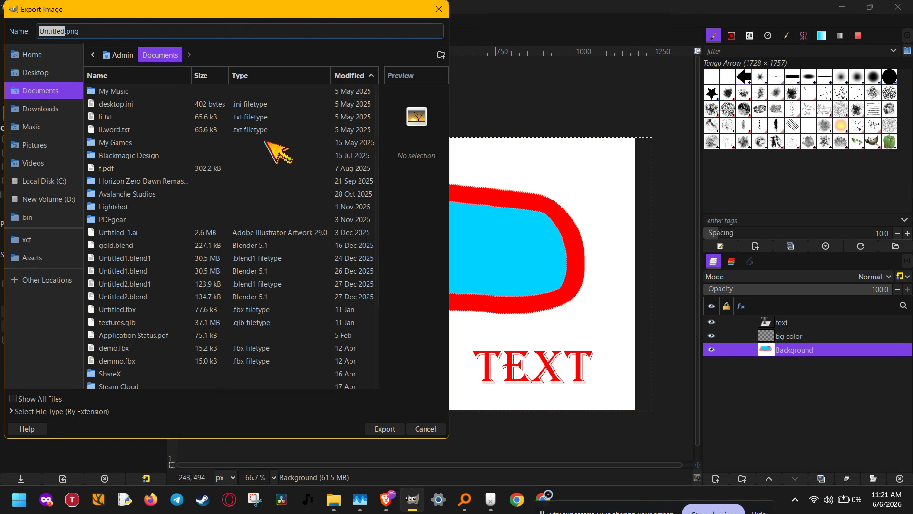
type("demo")
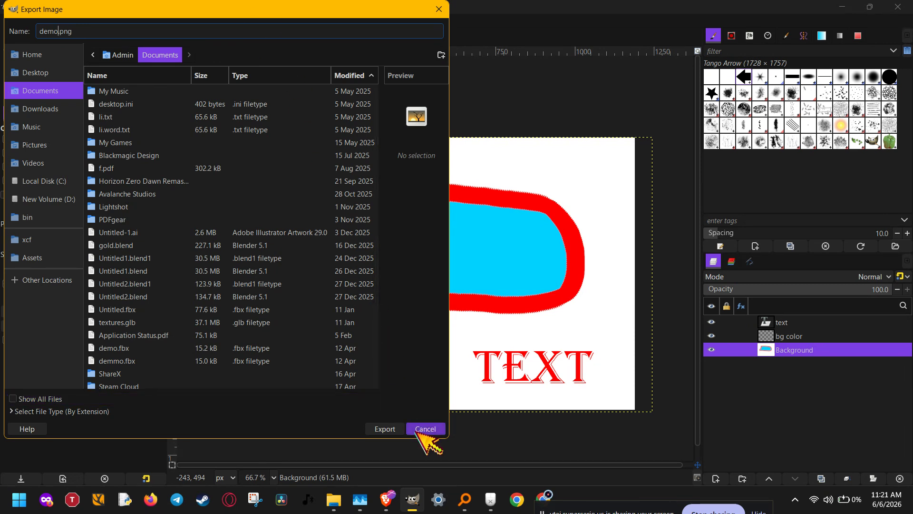
left_click(418, 430)
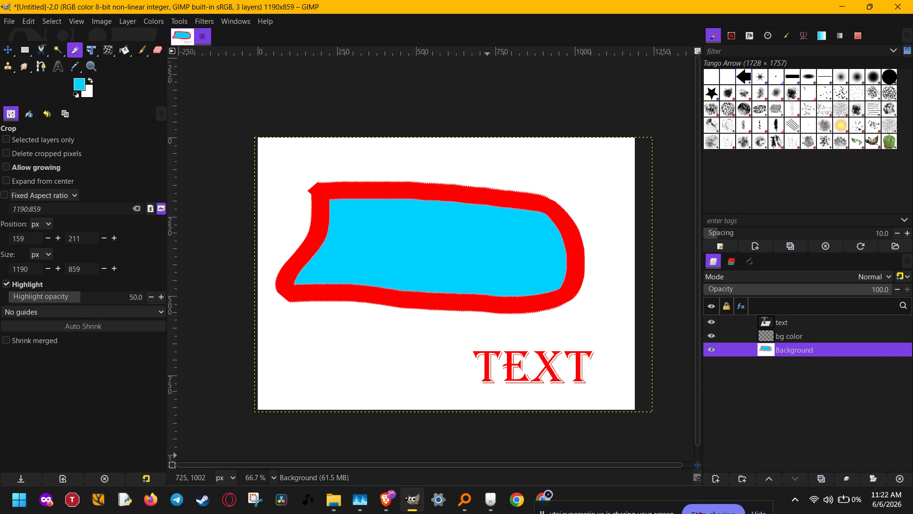
key("alt+Tab")
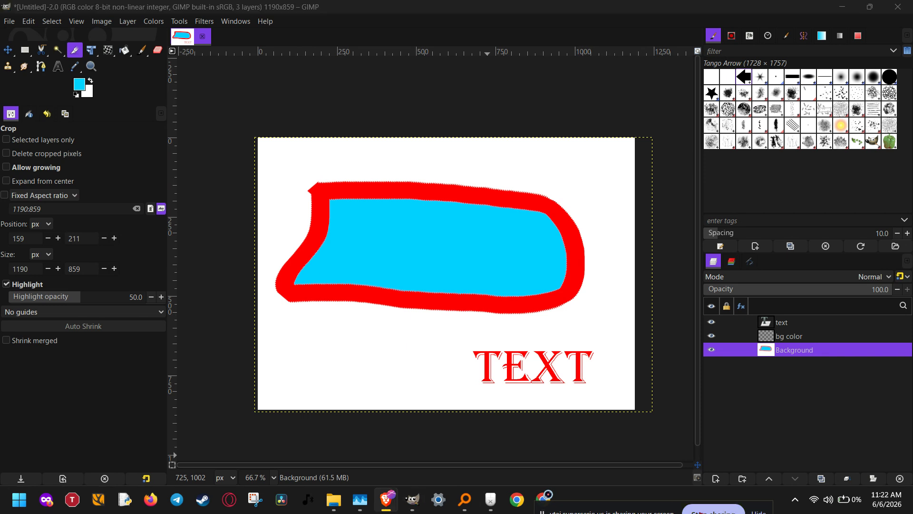